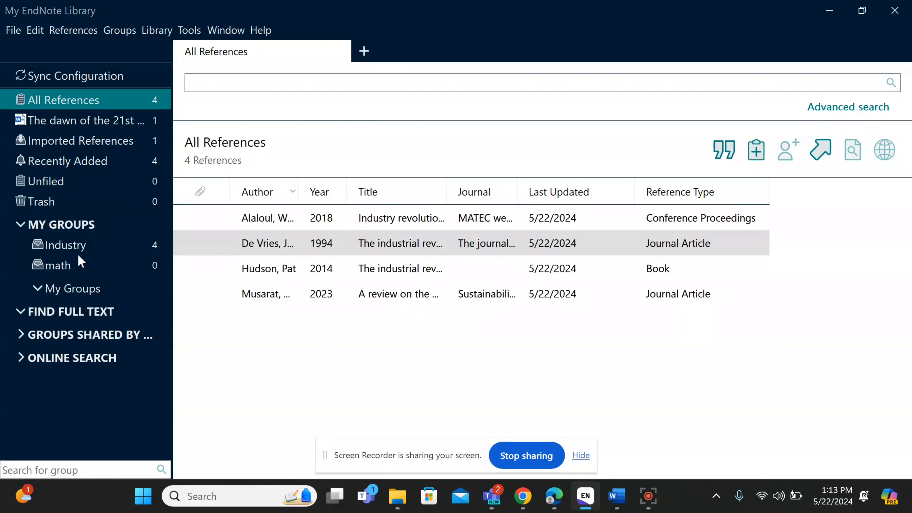
Create a new reference group named Physics under My Groups.
{"action": "right_click", "coordinate": [70, 227]}
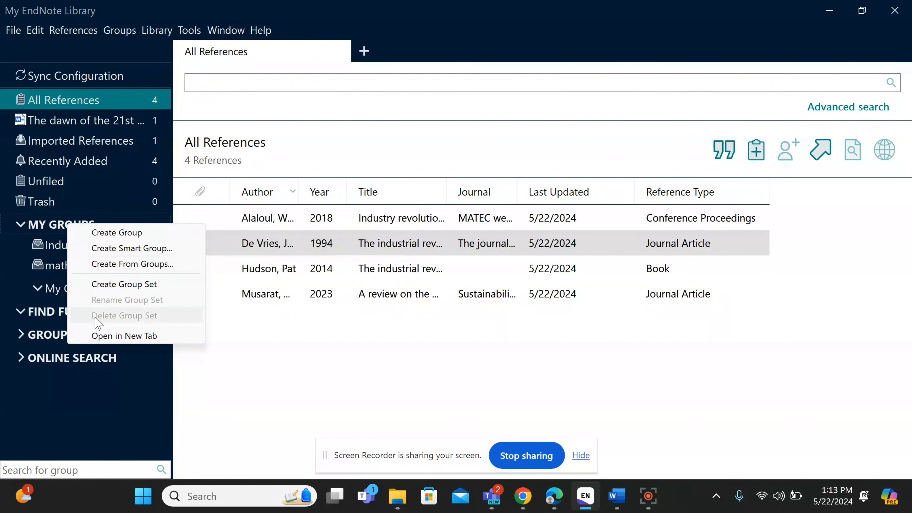
{"action": "left_click", "coordinate": [122, 236]}
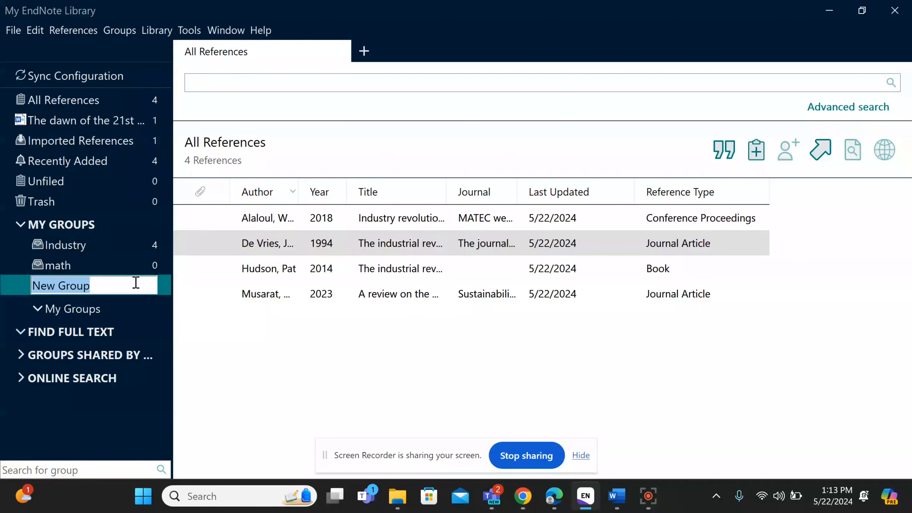
{"action": "type", "text": "P"}
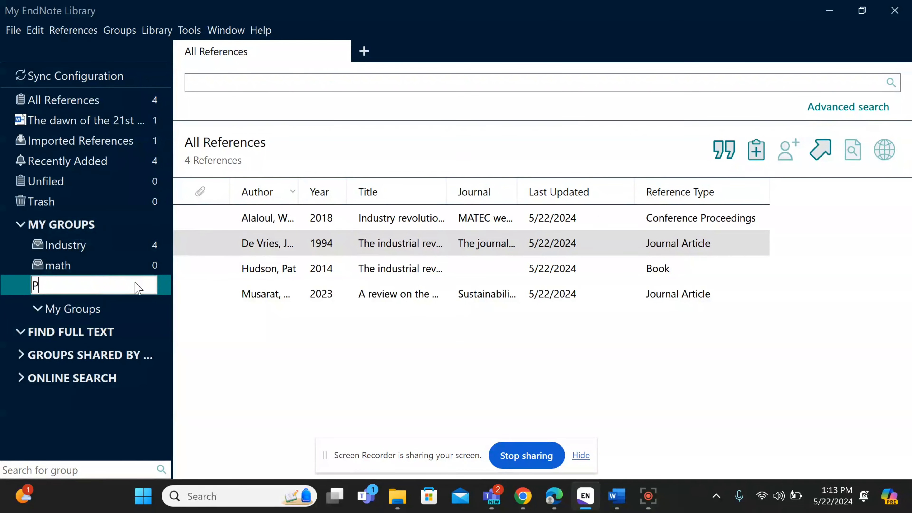
{"action": "type", "text": "hysics"}
{"action": "left_click", "coordinate": [344, 376]}
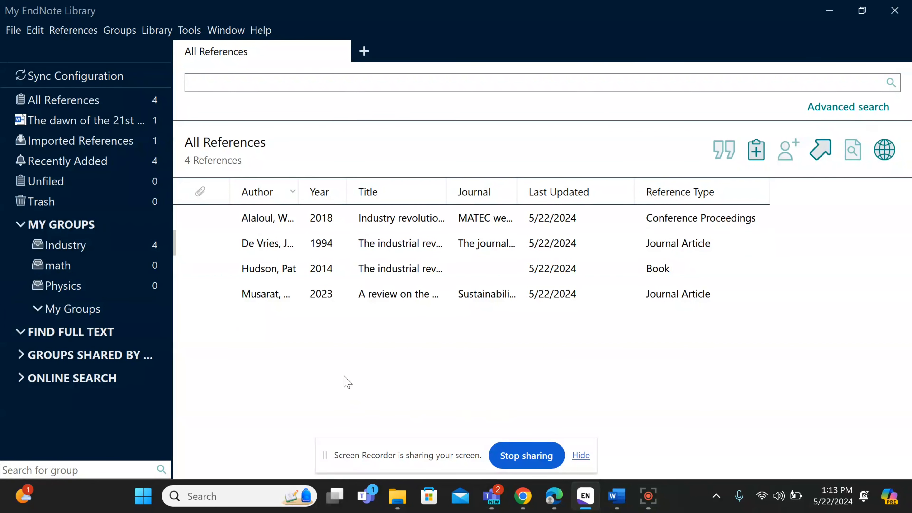
Check the Industry group, switch to the Google Scholar results in Edge, and import the EndNote citation for "Rehabilitating the industrial revolution" into the library.
{"action": "left_click", "coordinate": [82, 250]}
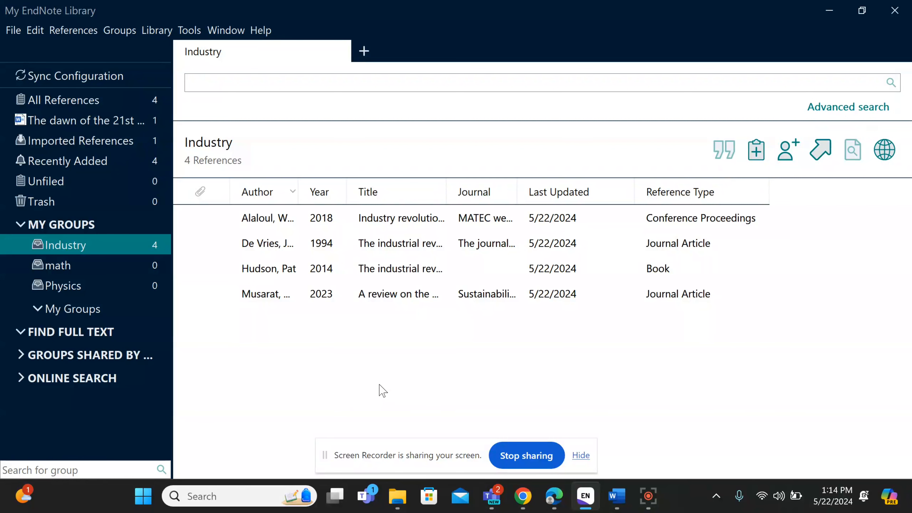
{"action": "mouse_move", "coordinate": [552, 505]}
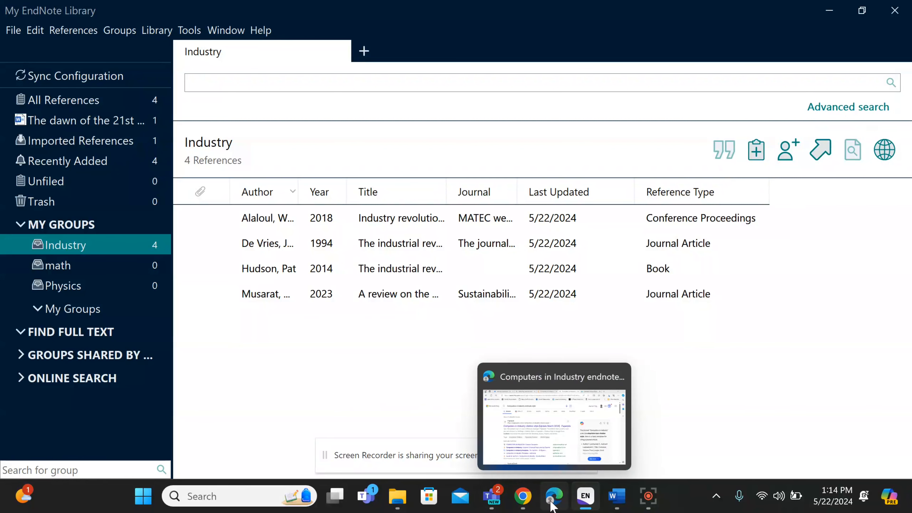
{"action": "left_click", "coordinate": [552, 504]}
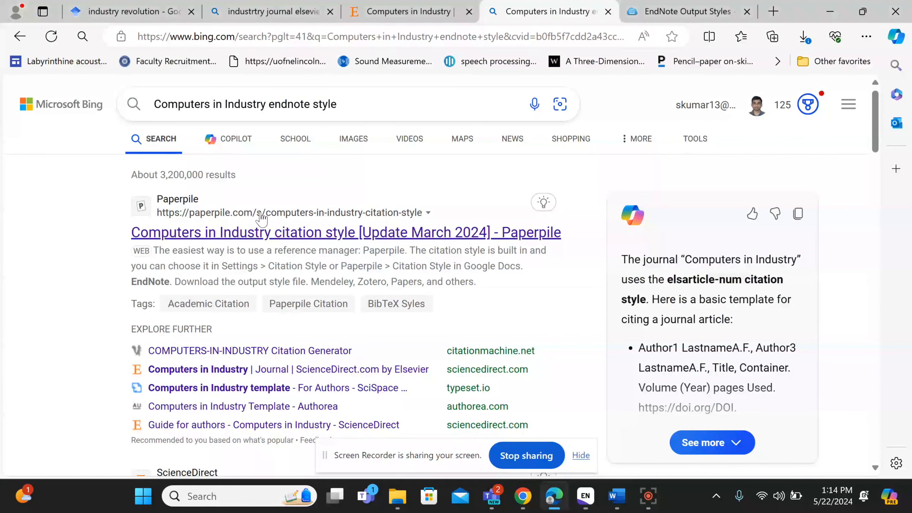
{"action": "left_click", "coordinate": [108, 13]}
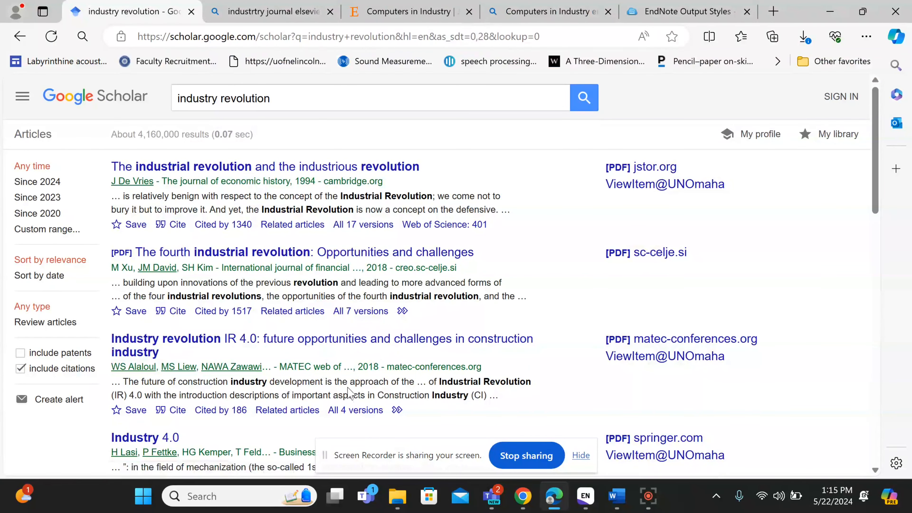
{"action": "scroll", "coordinate": [350, 393], "scroll_direction": "down", "scroll_amount": 10}
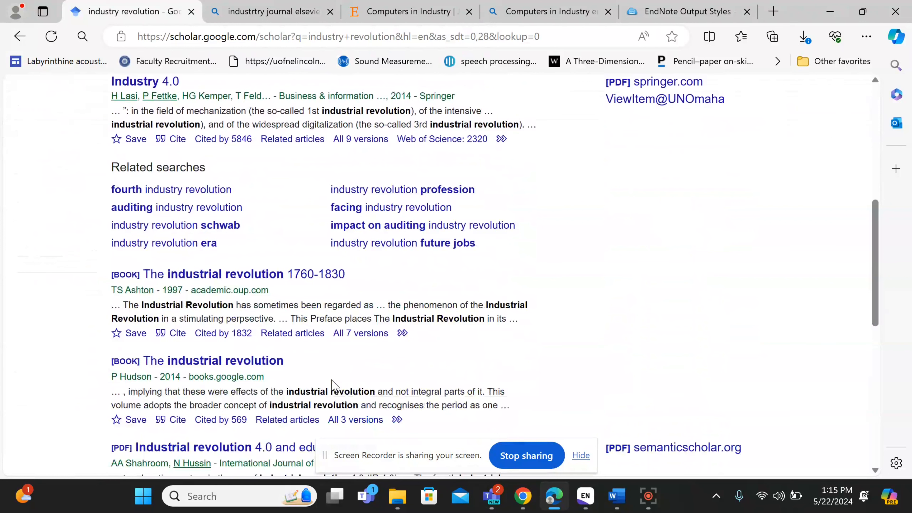
{"action": "scroll", "coordinate": [332, 382], "scroll_direction": "down", "scroll_amount": 4}
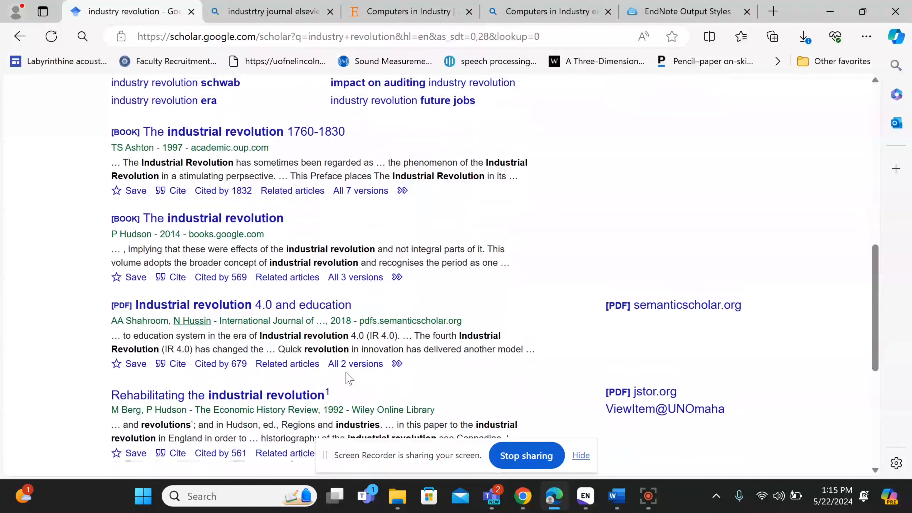
{"action": "scroll", "coordinate": [171, 421], "scroll_direction": "down", "scroll_amount": 4}
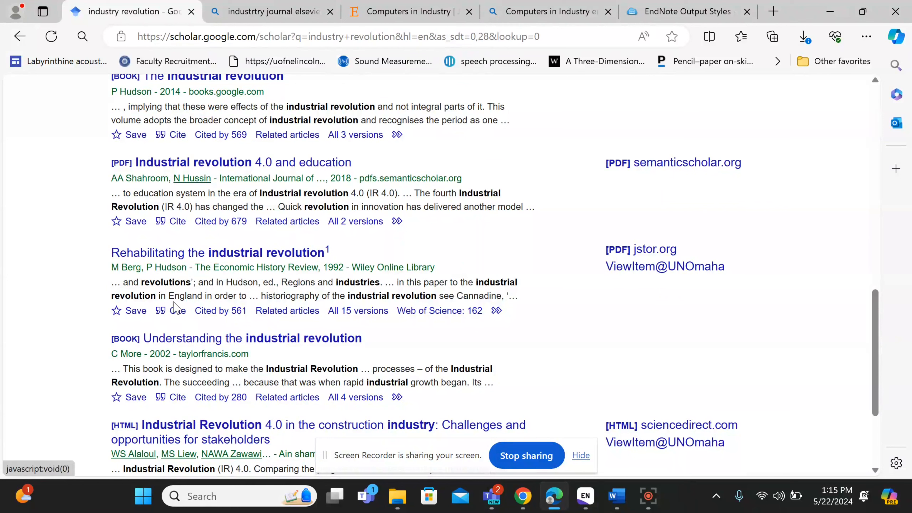
{"action": "left_click", "coordinate": [184, 319]}
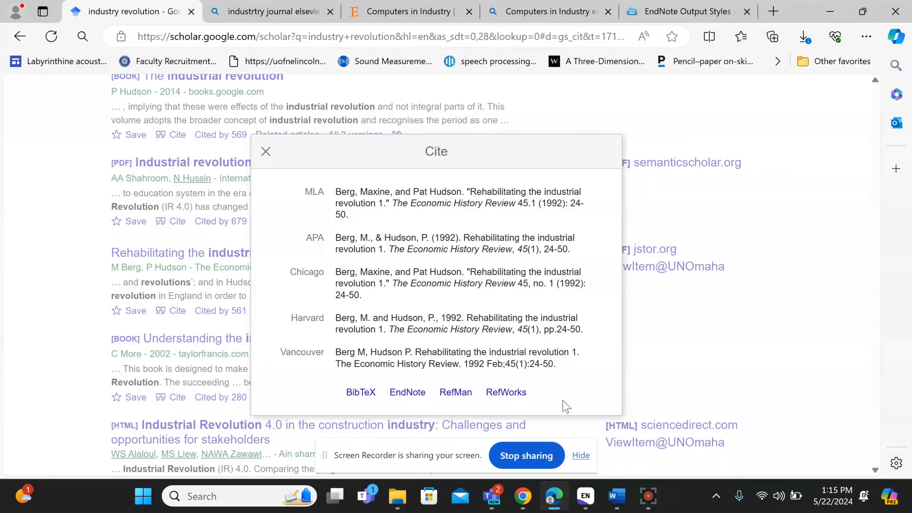
{"action": "left_click", "coordinate": [408, 395]}
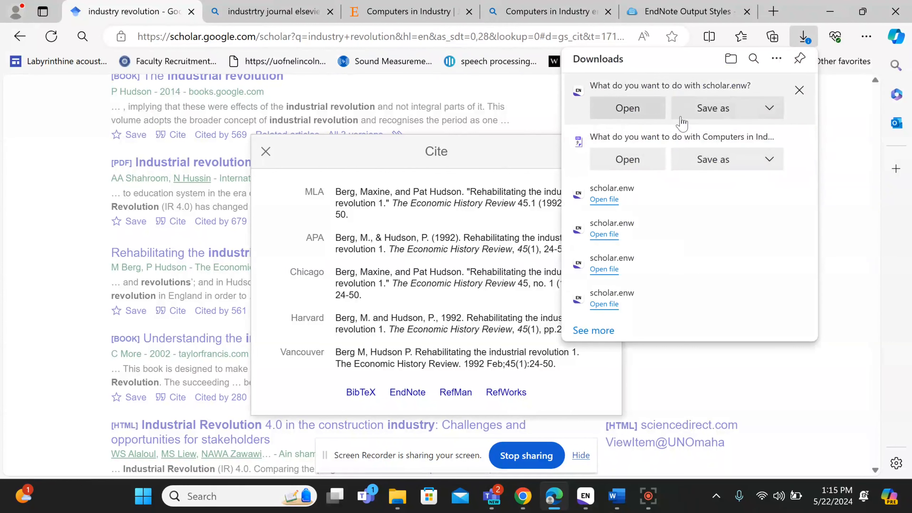
{"action": "left_click", "coordinate": [634, 112]}
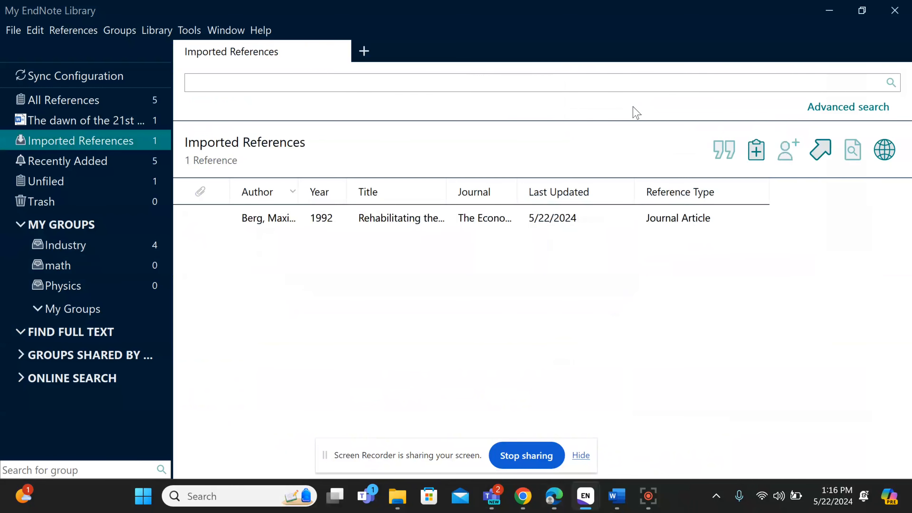
Add the imported "Rehabilitating the industrial revolution" reference to the Industry group and display that group.
{"action": "left_click", "coordinate": [420, 223]}
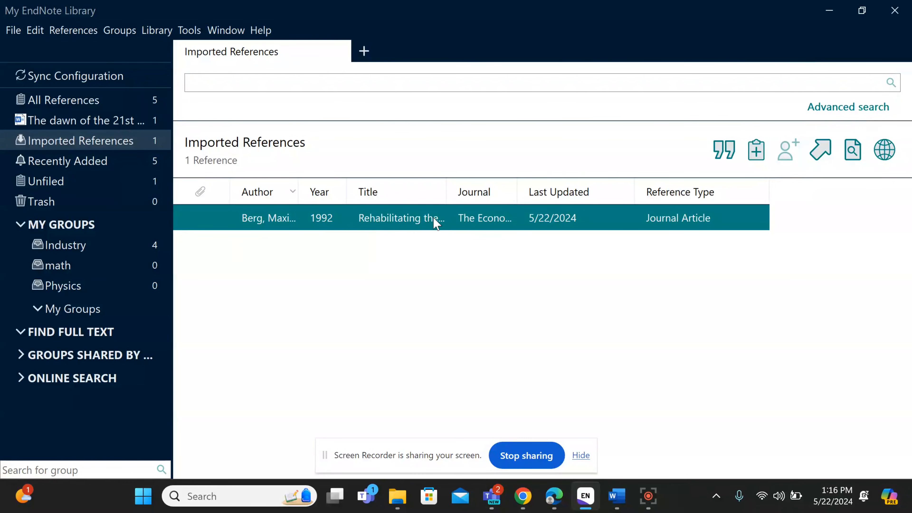
{"action": "left_click_drag", "start_coordinate": [434, 220], "coordinate": [83, 247]}
{"action": "left_click", "coordinate": [82, 248]}
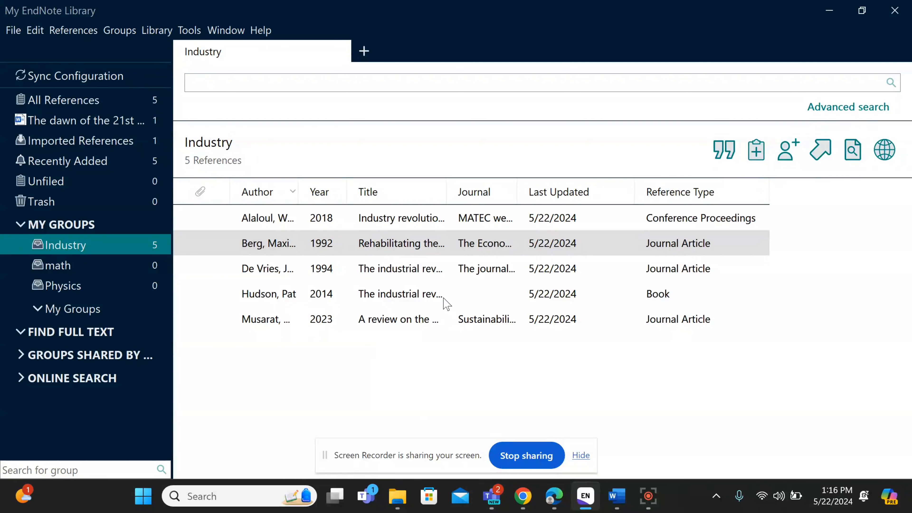
Return to the Google Scholar results in Edge and import the EndNote citation for the 2014 article "Industry 4.0" into the library.
{"action": "left_click", "coordinate": [552, 505]}
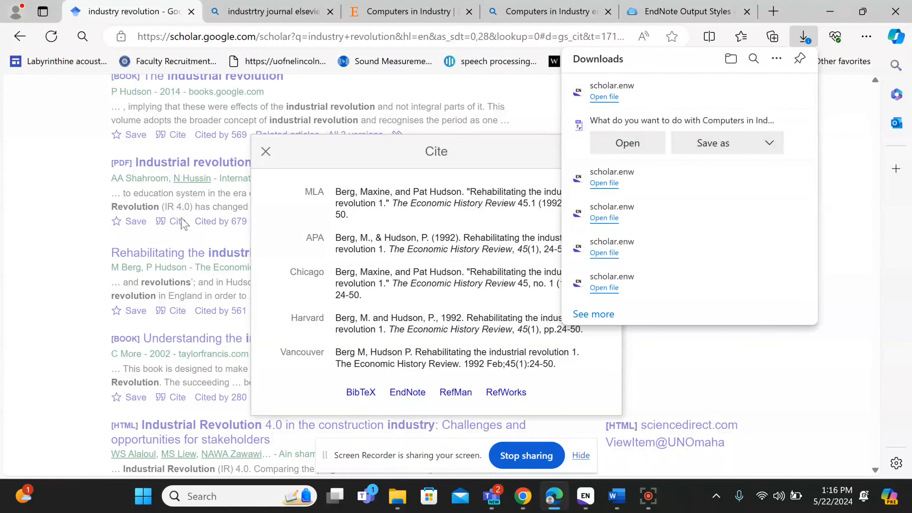
{"action": "left_click", "coordinate": [265, 151]}
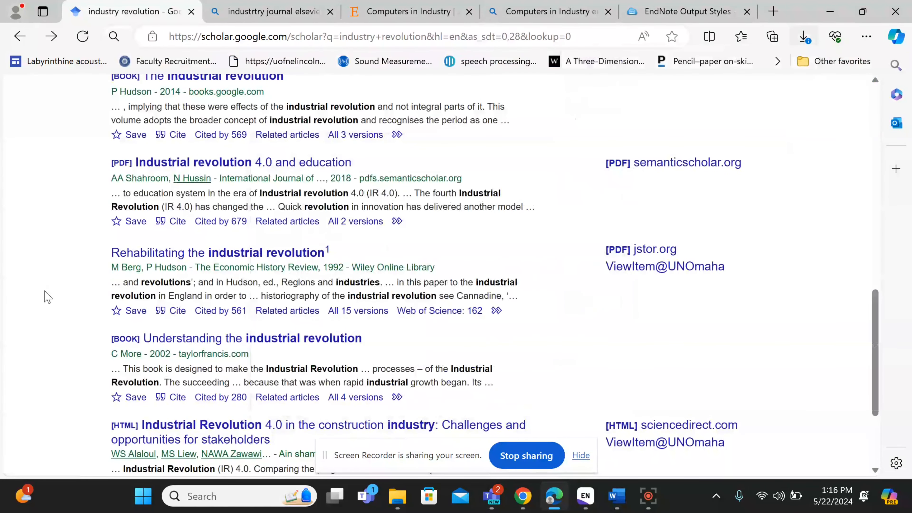
{"action": "scroll", "coordinate": [49, 302], "scroll_direction": "down", "scroll_amount": 3}
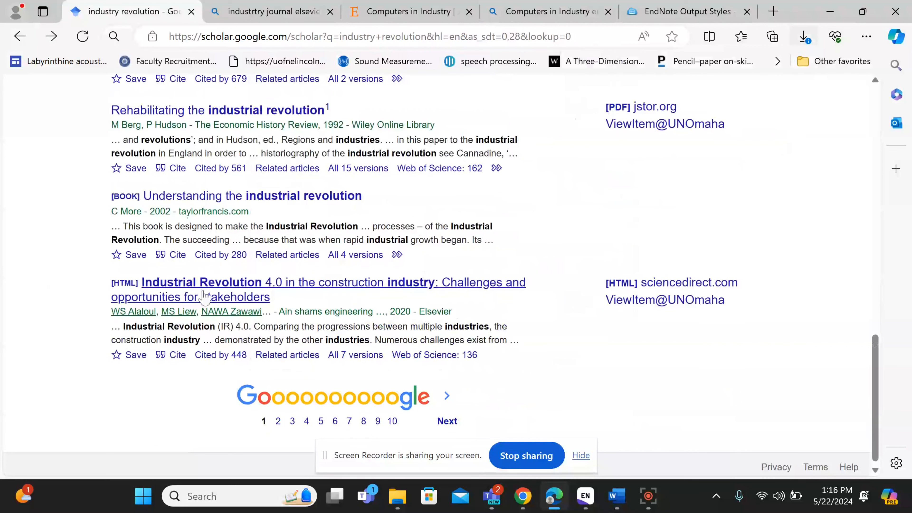
{"action": "scroll", "coordinate": [169, 359], "scroll_direction": "up", "scroll_amount": 14}
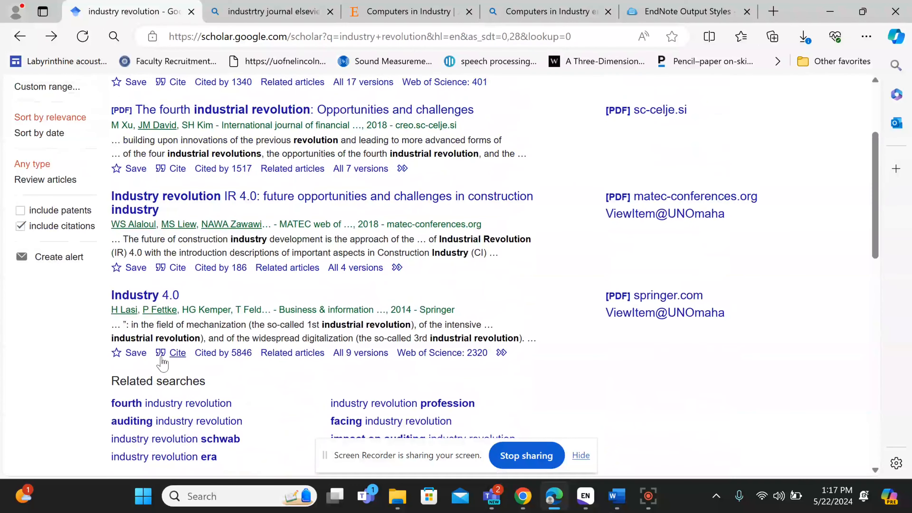
{"action": "left_click", "coordinate": [177, 354]}
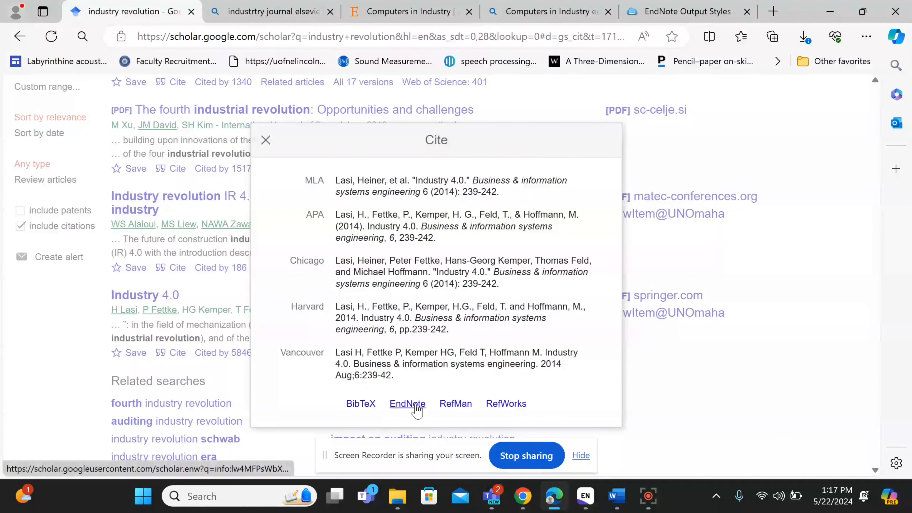
{"action": "left_click", "coordinate": [407, 404]}
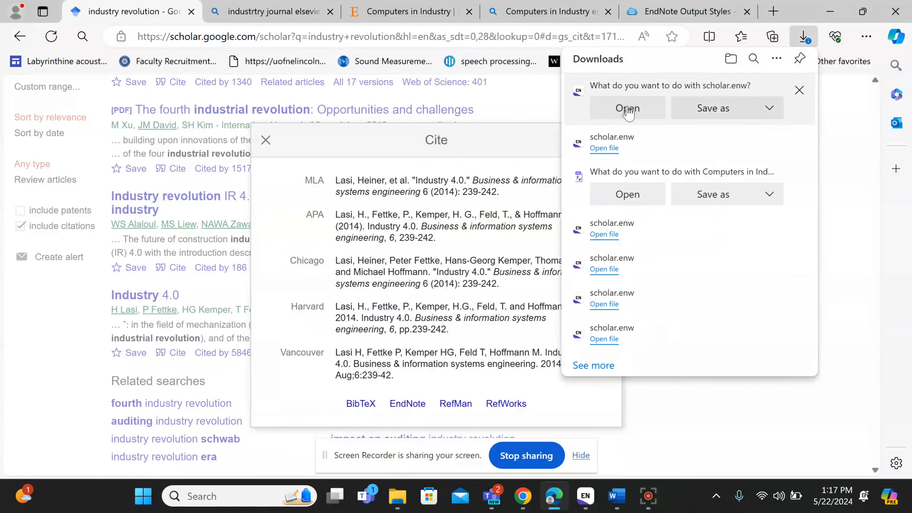
{"action": "left_click", "coordinate": [628, 109]}
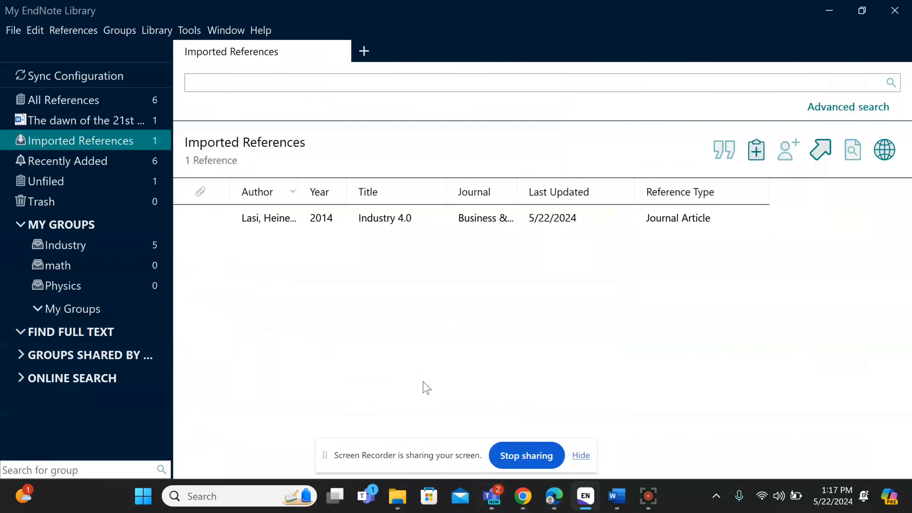
Add the imported "Industry 4.0" reference to the Industry group and display that group.
{"action": "left_click", "coordinate": [401, 219]}
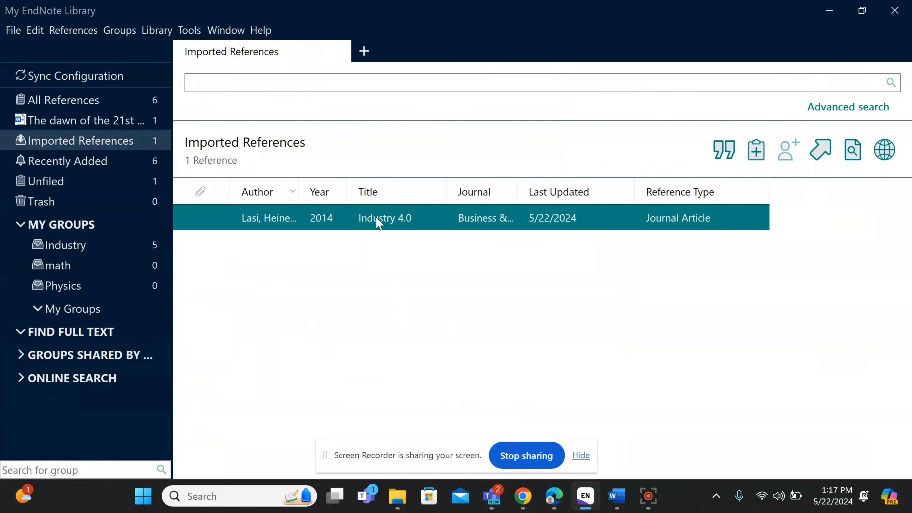
{"action": "left_click_drag", "start_coordinate": [378, 223], "coordinate": [73, 247]}
{"action": "left_click", "coordinate": [71, 247]}
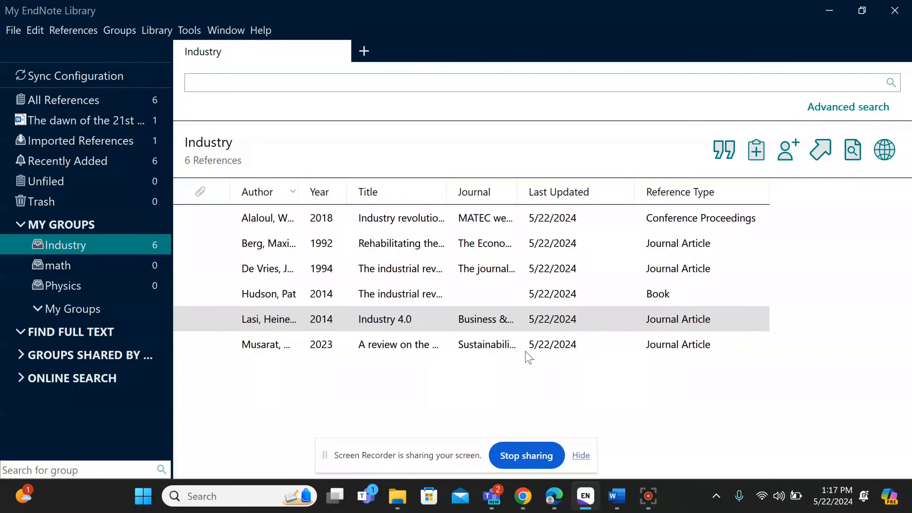
Switch to the Word document, add a space before the period ending the first paragraph, and bring up the EndNote 20 tools.
{"action": "mouse_move", "coordinate": [617, 503]}
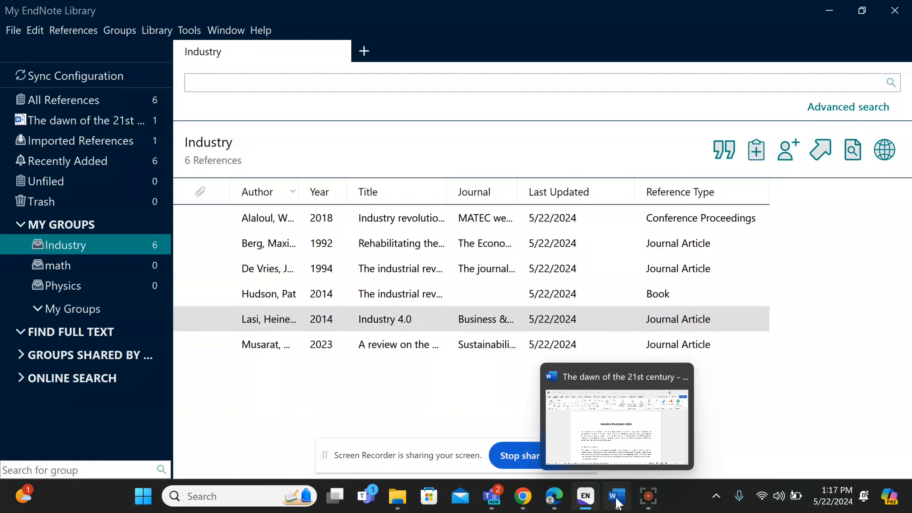
{"action": "left_click", "coordinate": [617, 503]}
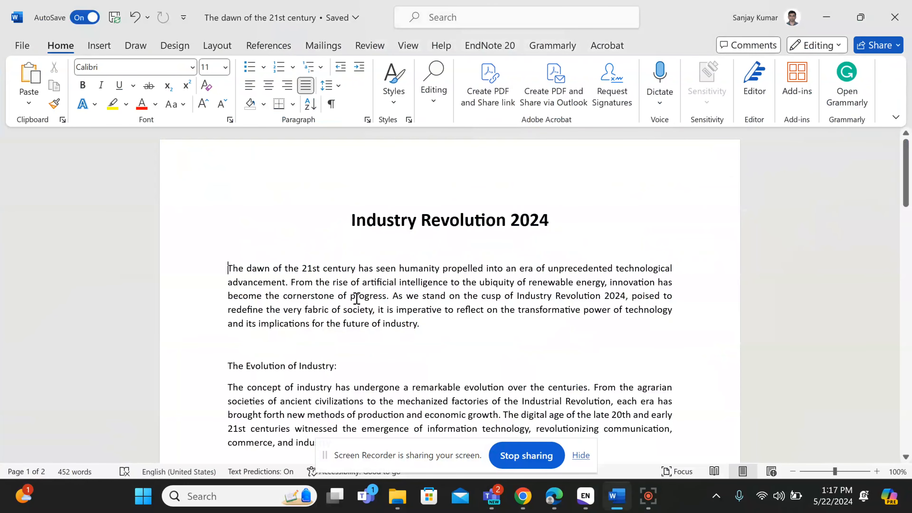
{"action": "scroll", "coordinate": [356, 298], "scroll_direction": "down", "scroll_amount": 1}
{"action": "scroll", "coordinate": [358, 305], "scroll_direction": "up", "scroll_amount": 1}
{"action": "scroll", "coordinate": [359, 301], "scroll_direction": "down", "scroll_amount": 1}
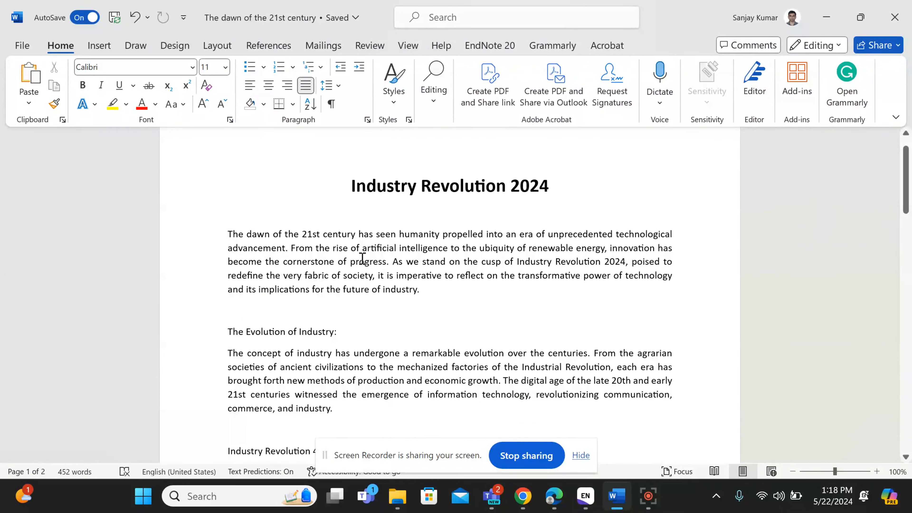
{"action": "left_click", "coordinate": [418, 289]}
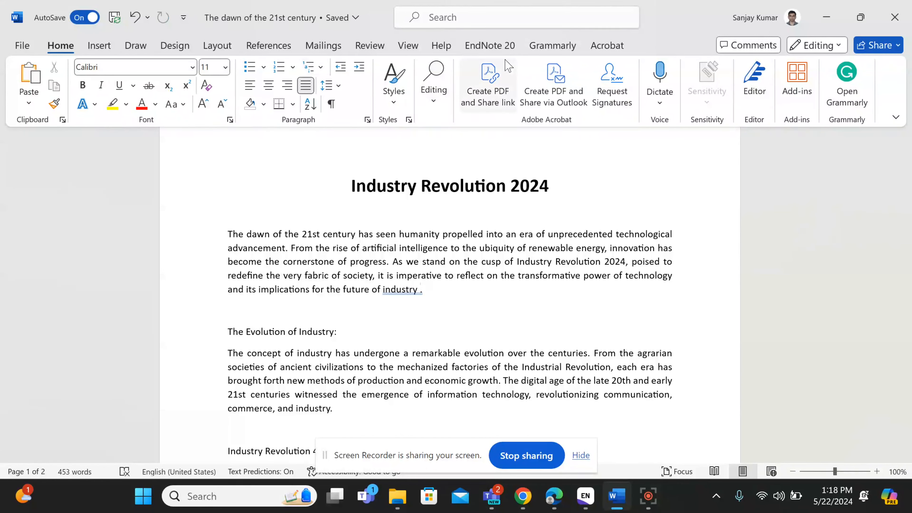
{"action": "left_click", "coordinate": [488, 47]}
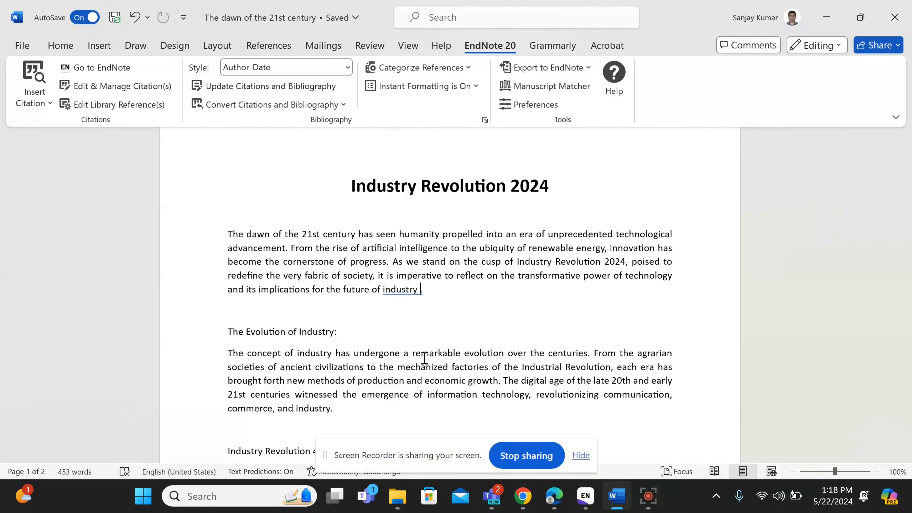
Switch to EndNote, select the 2014 "Industry 4.0" reference in the Industry group, and return to the Word document.
{"action": "left_click", "coordinate": [585, 500]}
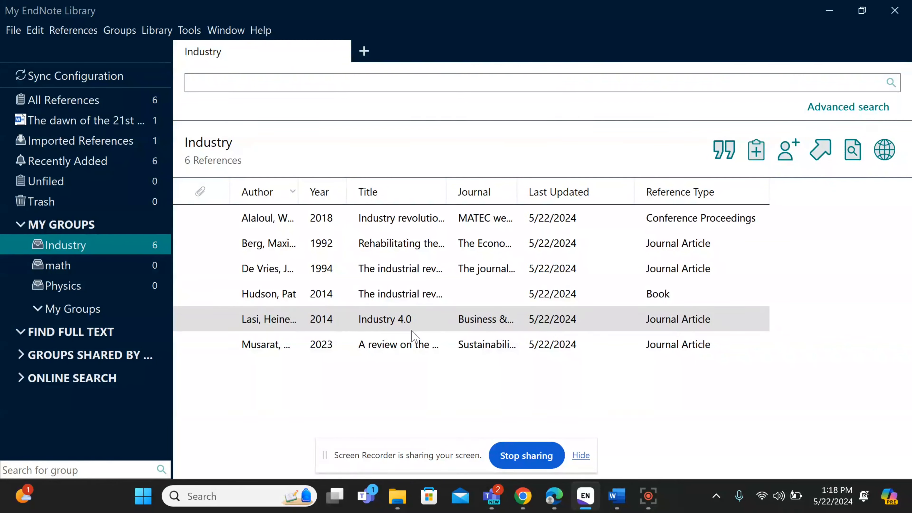
{"action": "mouse_move", "coordinate": [617, 502]}
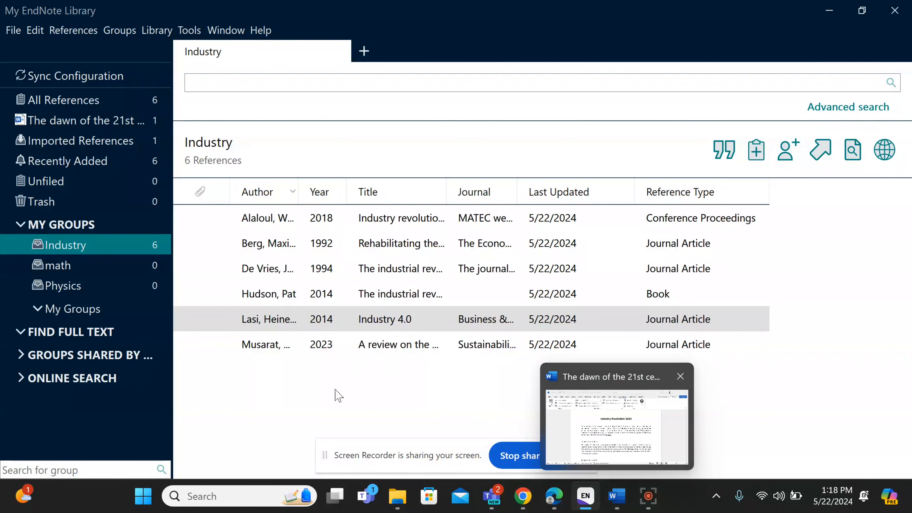
{"action": "left_click", "coordinate": [375, 337]}
{"action": "left_click", "coordinate": [374, 324]}
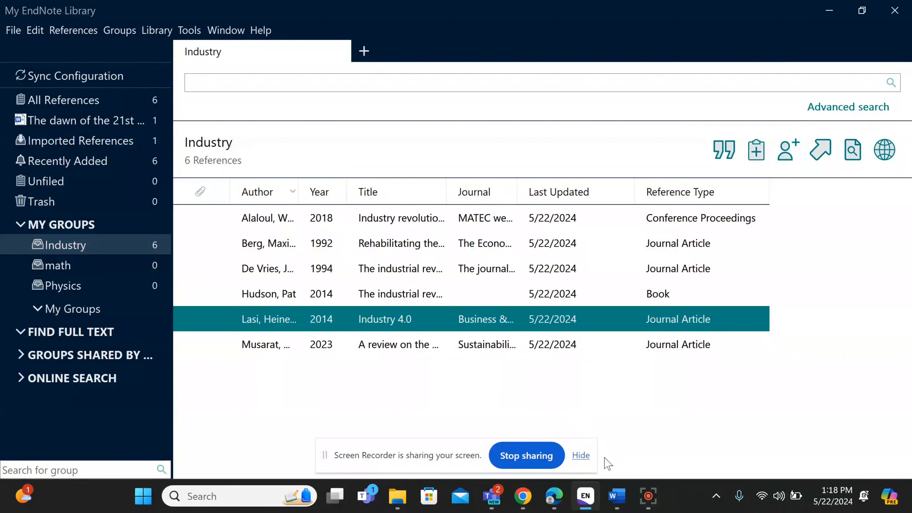
{"action": "mouse_move", "coordinate": [616, 503]}
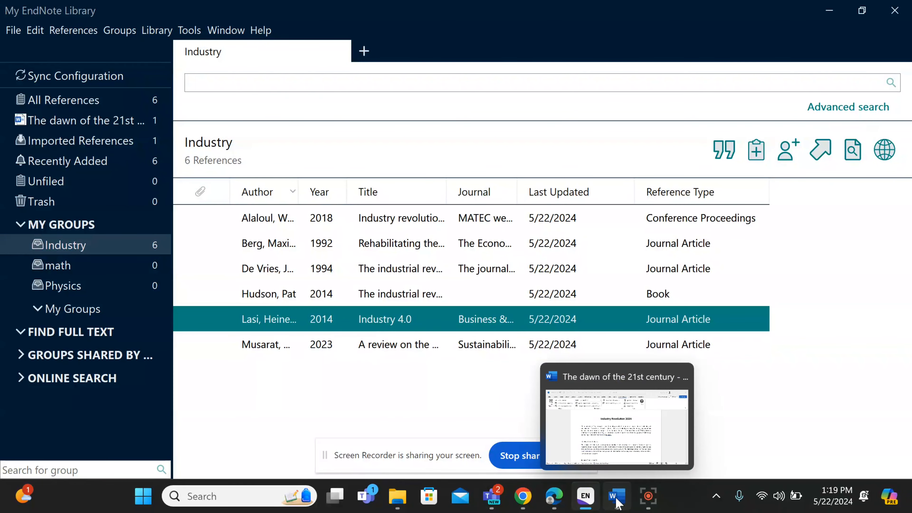
{"action": "left_click", "coordinate": [617, 503]}
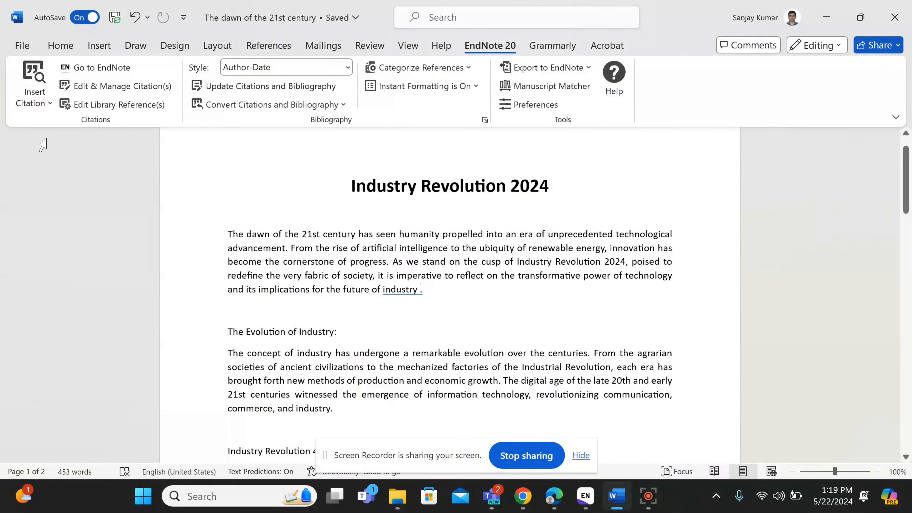
{"action": "left_click", "coordinate": [50, 104]}
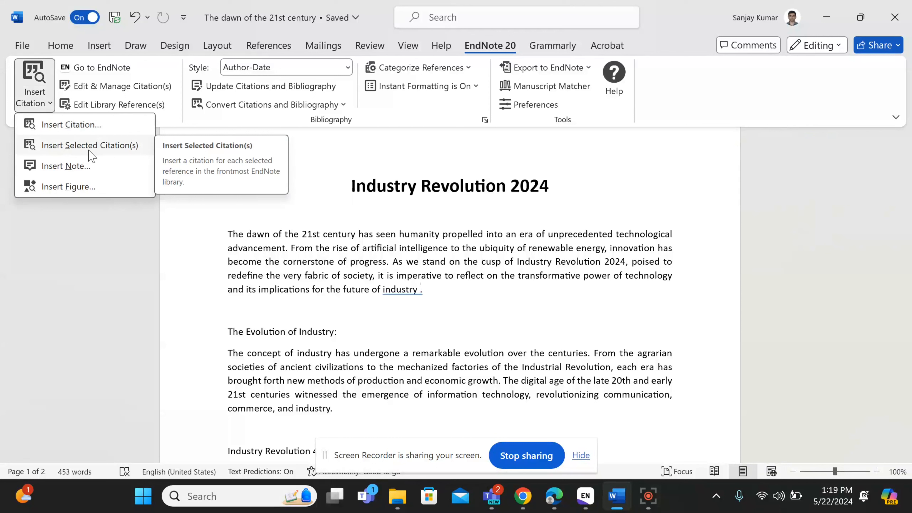
{"action": "left_click", "coordinate": [71, 124]}
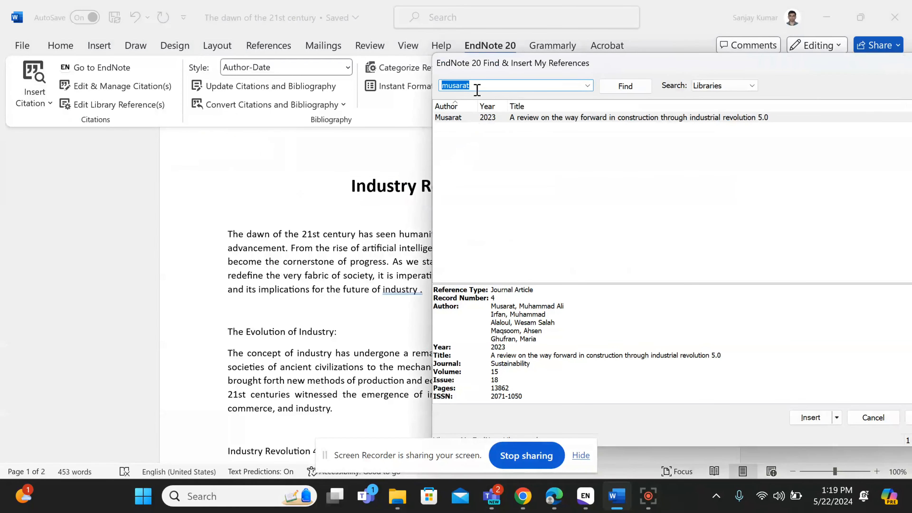
{"action": "key", "text": "BackSpace"}
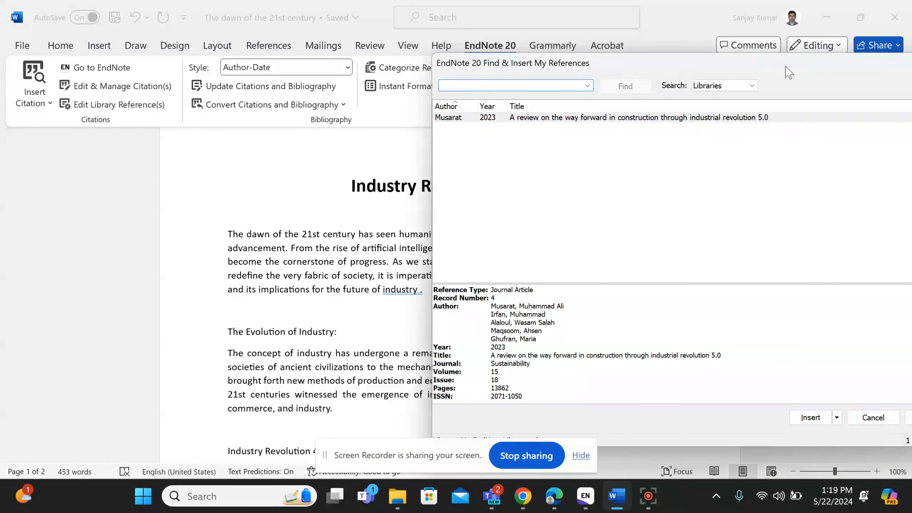
{"action": "left_click_drag", "start_coordinate": [786, 63], "coordinate": [582, 76]}
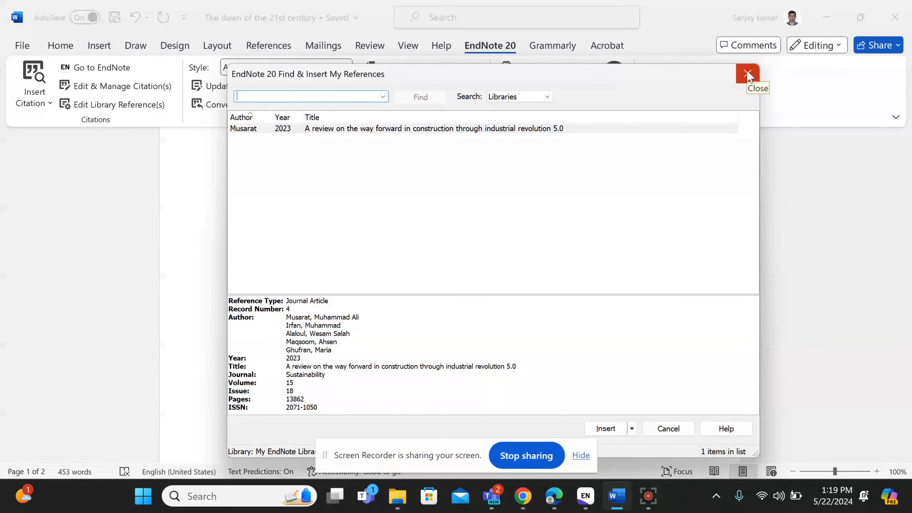
{"action": "left_click", "coordinate": [750, 80]}
Insert the selected "Industry 4.0" citation before the period ending the first paragraph.
{"action": "left_click", "coordinate": [40, 109]}
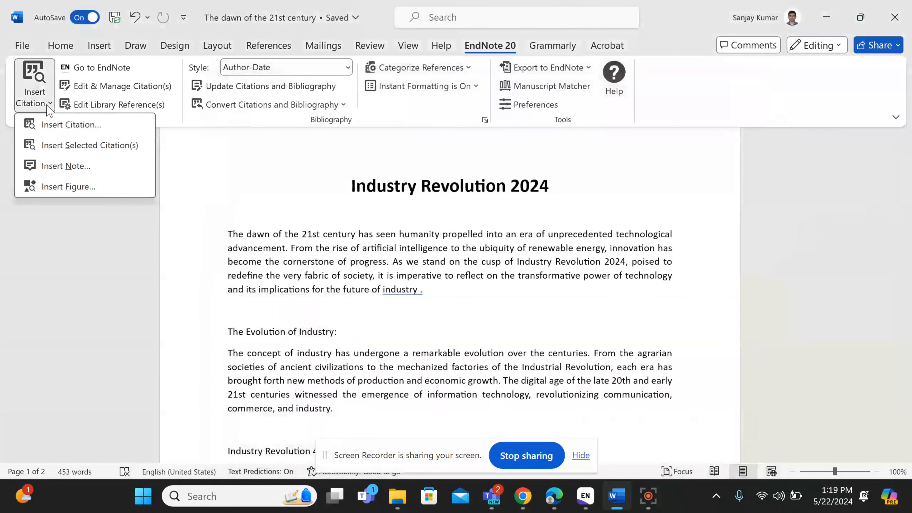
{"action": "left_click", "coordinate": [89, 147]}
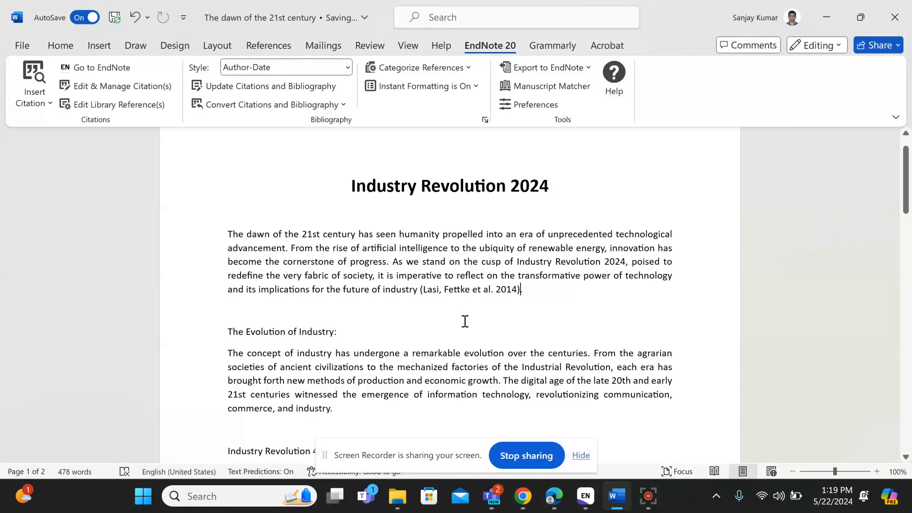
{"action": "left_click", "coordinate": [614, 498]}
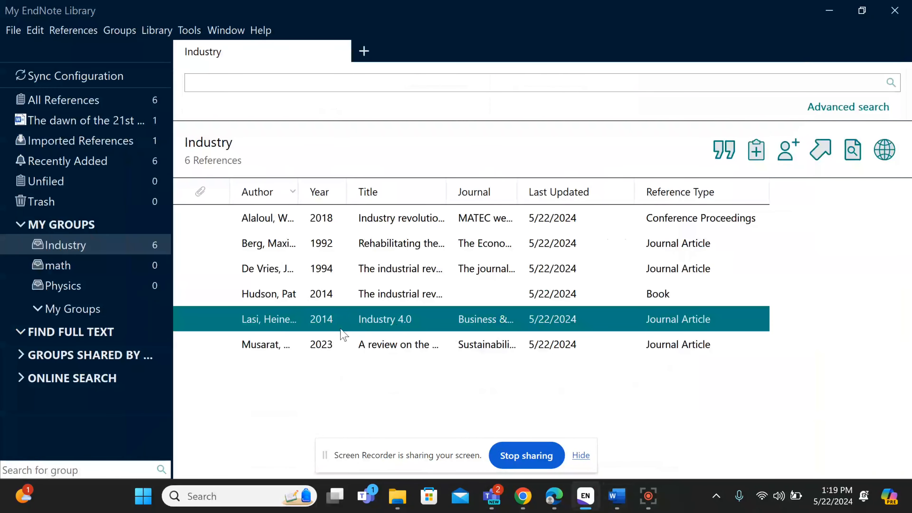
{"action": "left_click", "coordinate": [617, 503]}
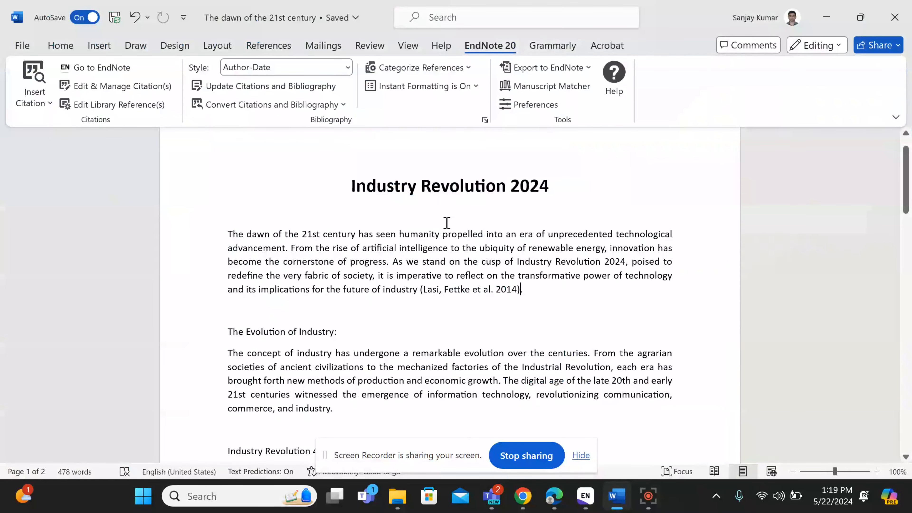
Select the 1992 "Rehabilitating the industrial revolution" reference in EndNote and insert its citation at the end of the first paragraph in Word.
{"action": "scroll", "coordinate": [307, 352], "scroll_direction": "down", "scroll_amount": 1}
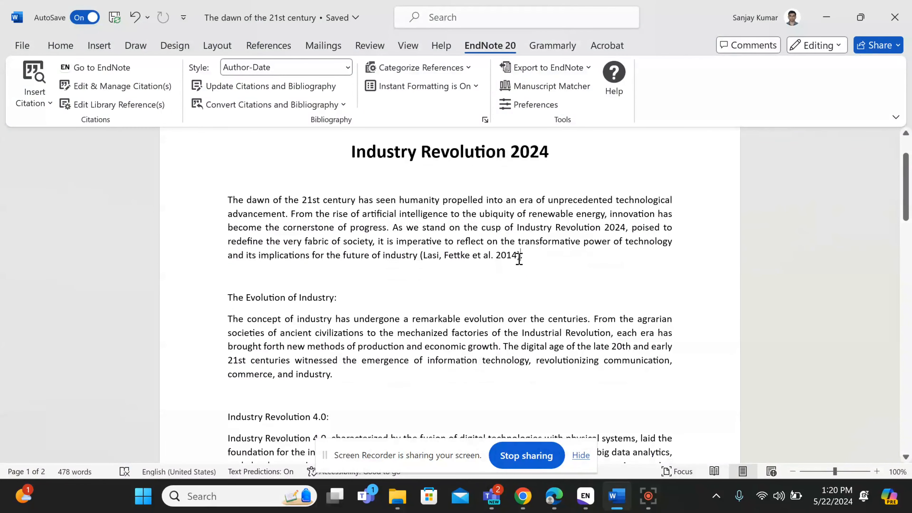
{"action": "left_click", "coordinate": [47, 104]}
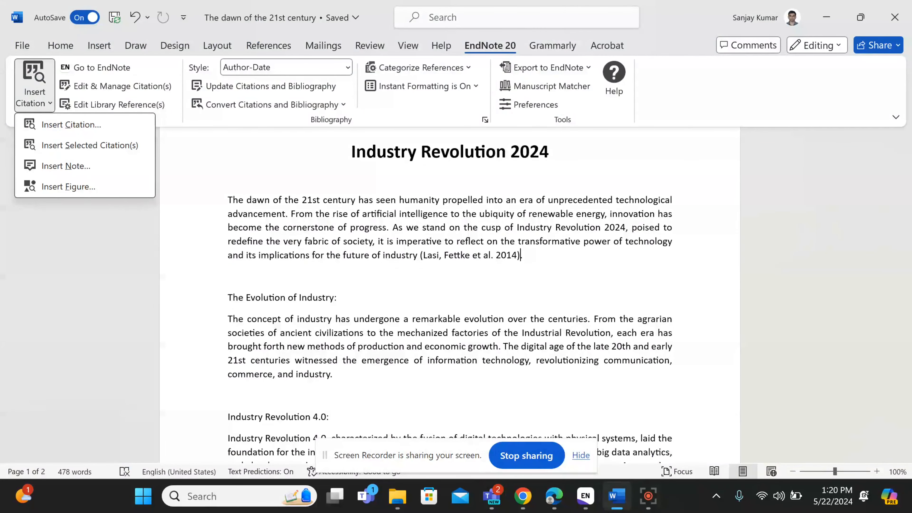
{"action": "left_click", "coordinate": [585, 495]}
{"action": "left_click", "coordinate": [382, 241]}
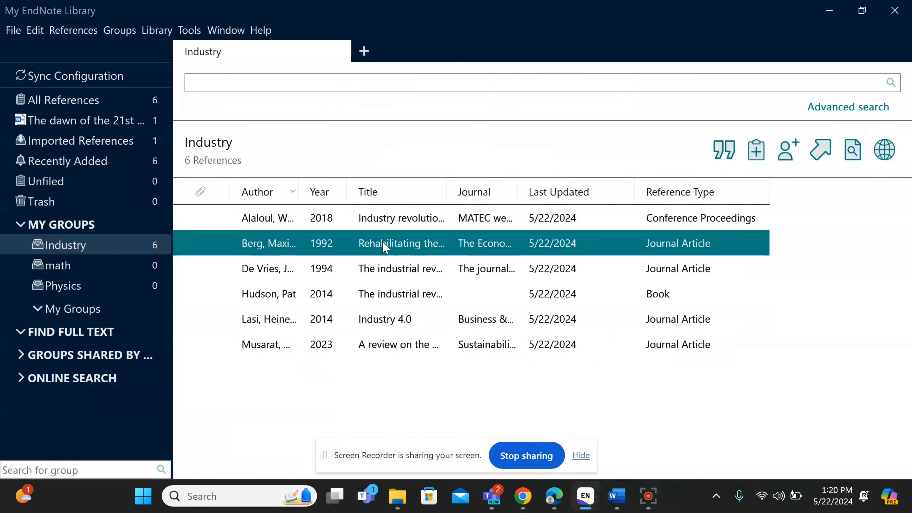
{"action": "left_click", "coordinate": [616, 495]}
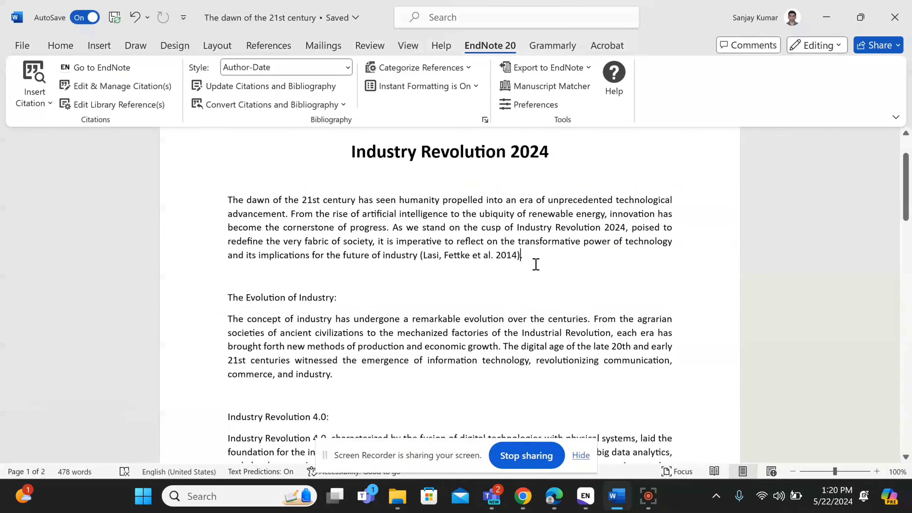
{"action": "left_click", "coordinate": [34, 102]}
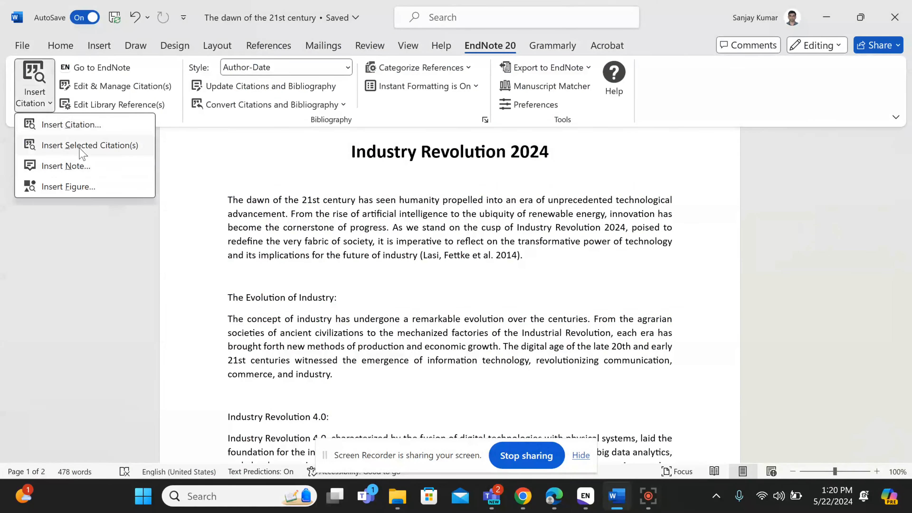
{"action": "left_click", "coordinate": [54, 144]}
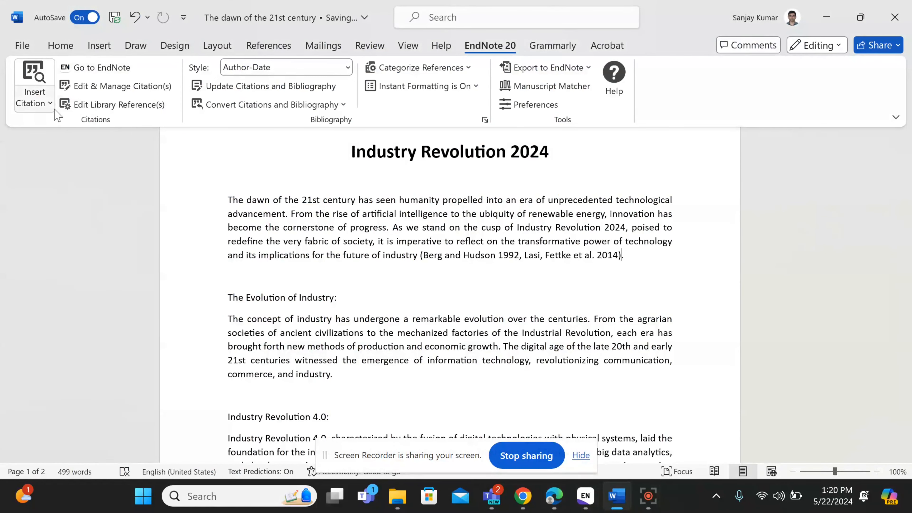
Select the 1994 "The industrial revolution and the industrious revolution" reference in EndNote and add its citation to the first paragraph's citation in Word.
{"action": "left_click", "coordinate": [50, 103]}
{"action": "left_click", "coordinate": [585, 495]}
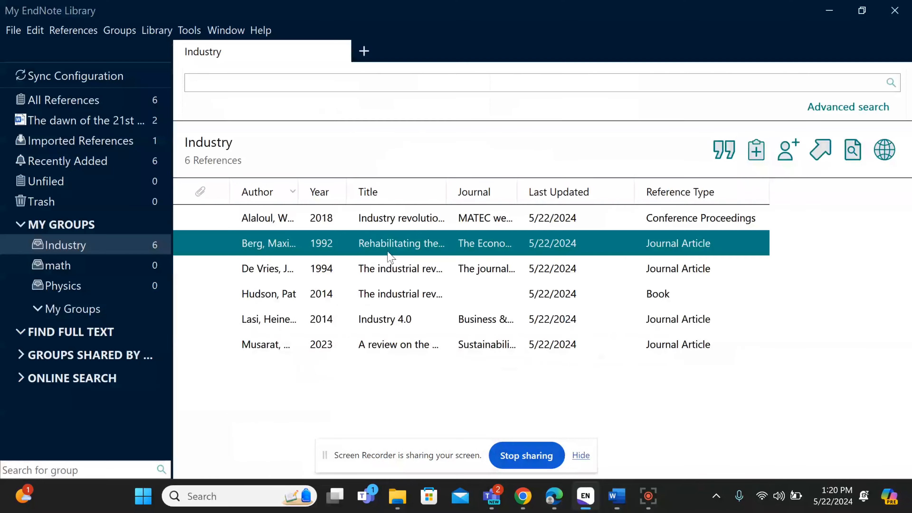
{"action": "left_click", "coordinate": [400, 278]}
{"action": "left_click", "coordinate": [617, 496]}
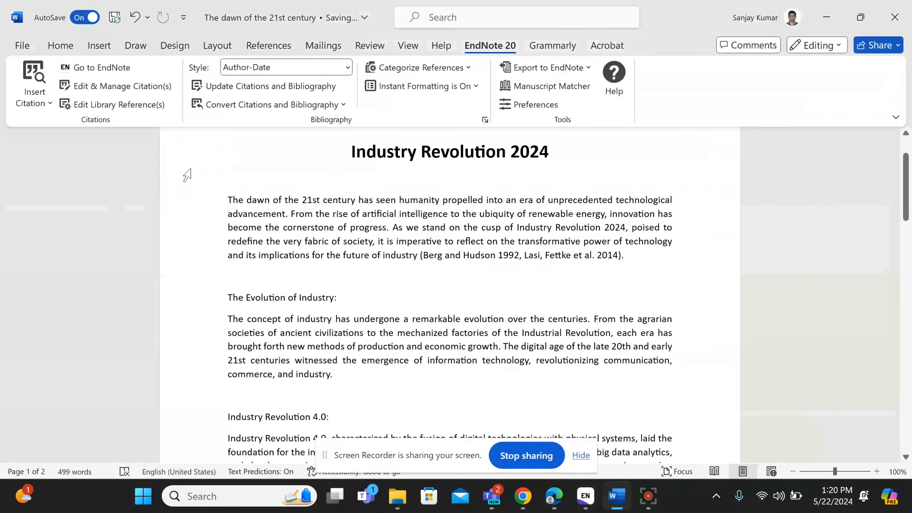
{"action": "left_click", "coordinate": [45, 104]}
{"action": "left_click", "coordinate": [83, 145]}
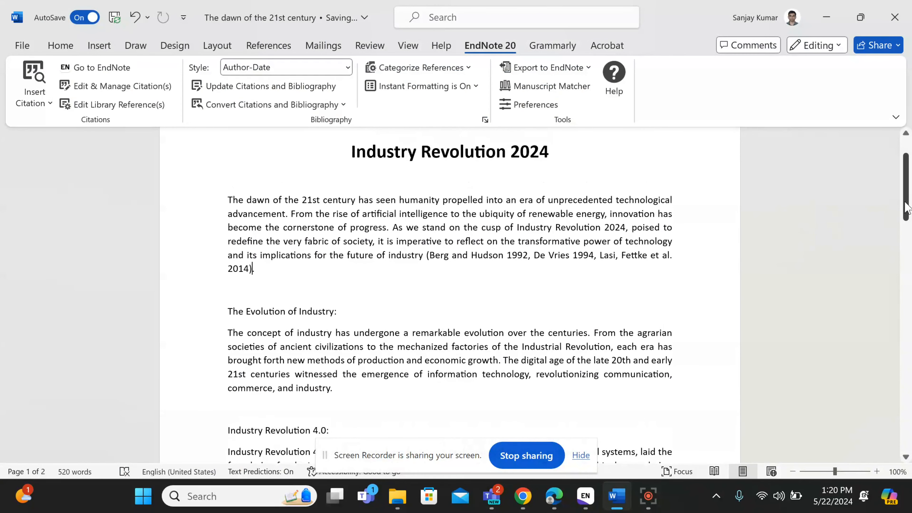
Delete the surplus blank lines between the References heading and the bibliography at the document's end.
{"action": "left_click_drag", "start_coordinate": [906, 208], "coordinate": [909, 414]}
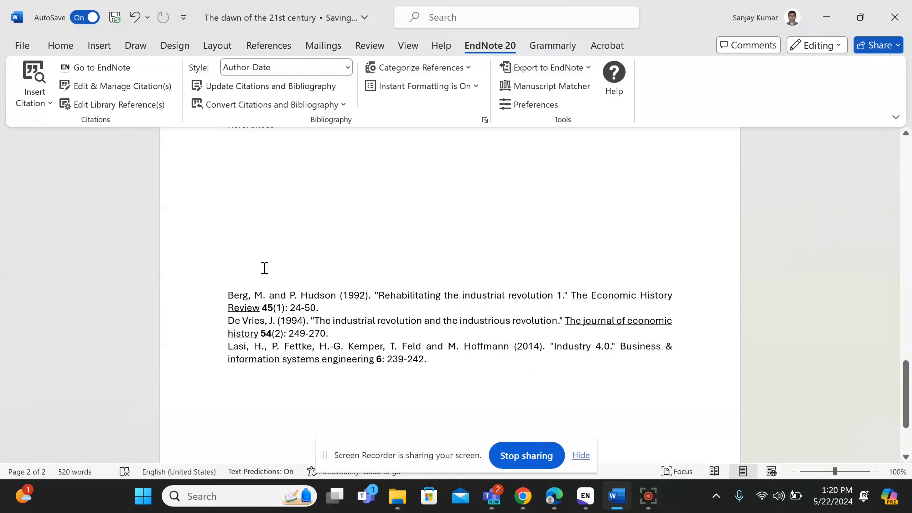
{"action": "scroll", "coordinate": [268, 305], "scroll_direction": "up", "scroll_amount": 3}
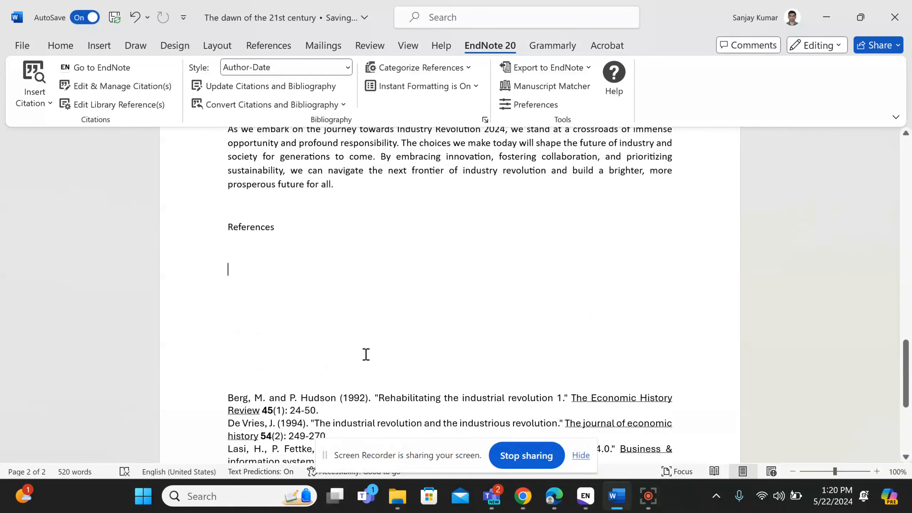
{"action": "key", "text": "Delete"}
{"action": "key", "text": "Delete"}
{"action": "key", "text": "Delete"}
{"action": "key", "text": "Delete"}
{"action": "key", "text": "Delete"}
{"action": "key", "text": "Delete"}
{"action": "key", "text": "Delete"}
{"action": "key", "text": "Delete"}
{"action": "key", "text": "Delete"}
{"action": "key", "text": "Delete"}
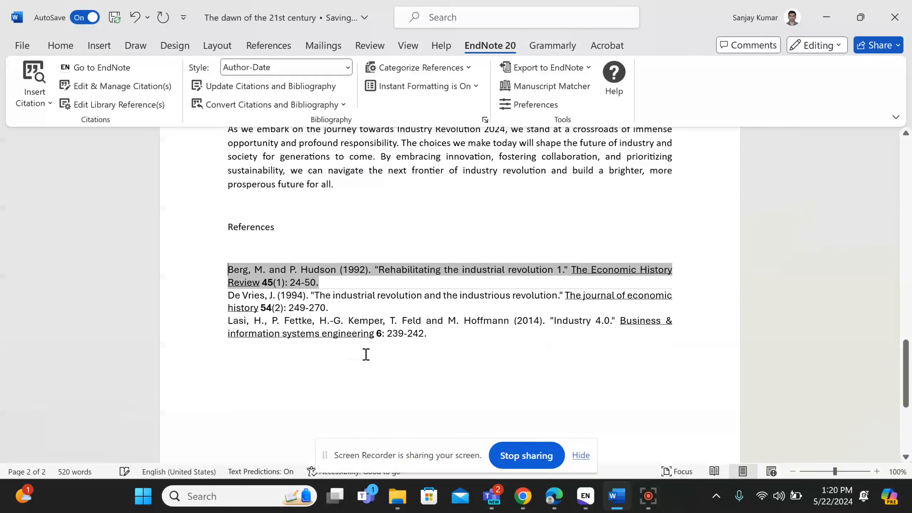
Make the References heading bold and deselect it.
{"action": "double_click", "coordinate": [251, 227]}
{"action": "left_click", "coordinate": [258, 204]}
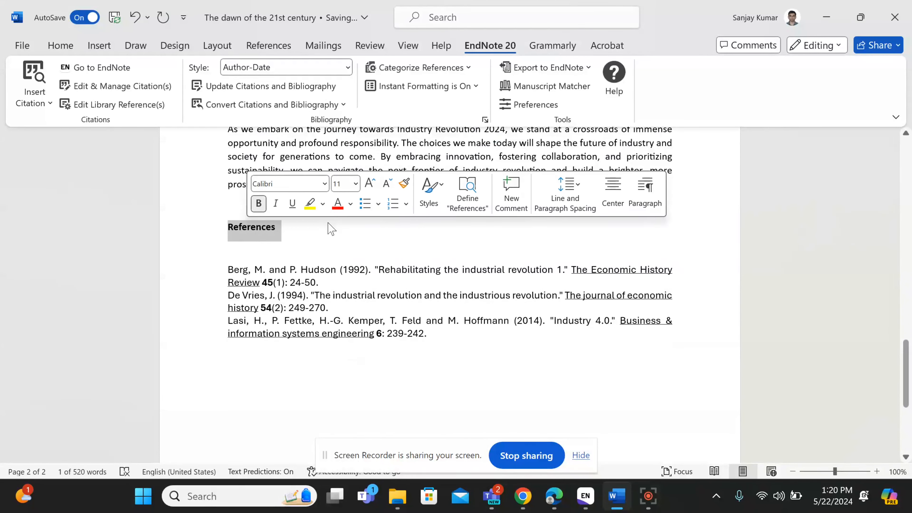
{"action": "left_click", "coordinate": [248, 249]}
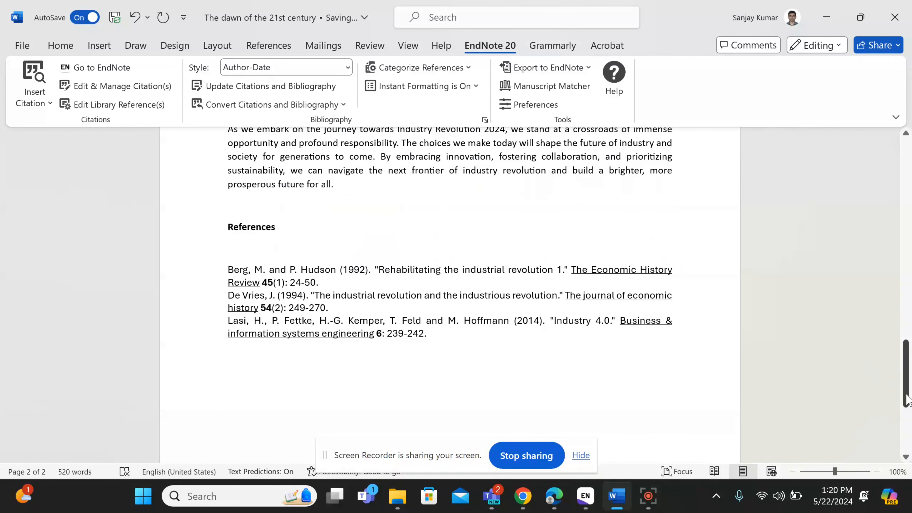
Change the EndNote citation style to Numbered and check the reformatted bibliography and in-text citation.
{"action": "left_click_drag", "start_coordinate": [906, 399], "coordinate": [883, 174]}
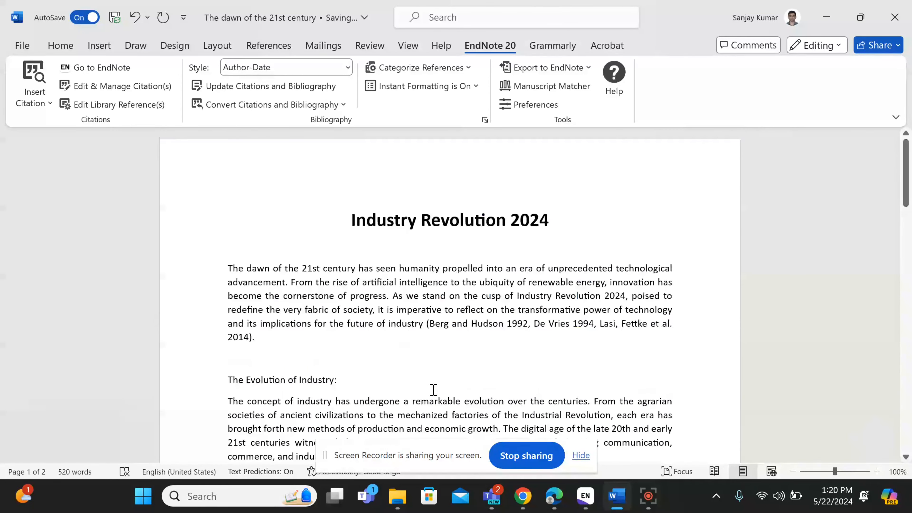
{"action": "left_click", "coordinate": [463, 326]}
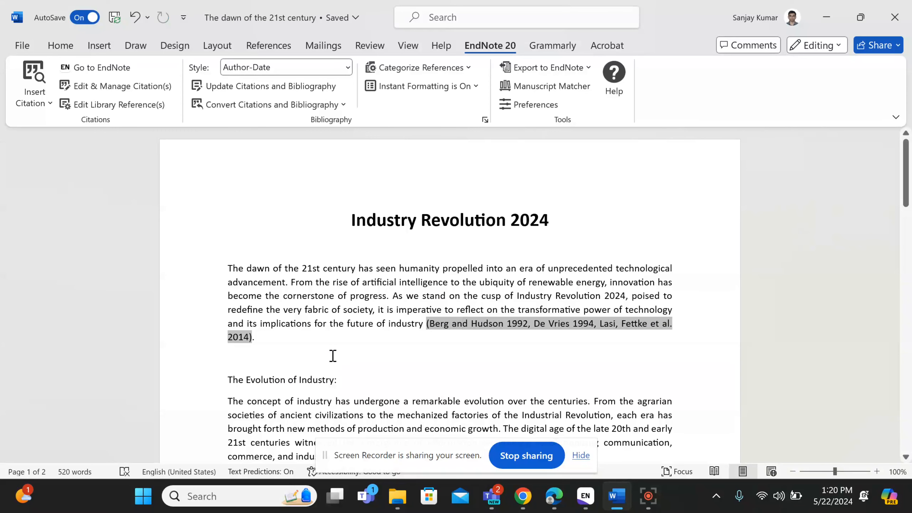
{"action": "scroll", "coordinate": [533, 325], "scroll_direction": "down", "scroll_amount": 3}
{"action": "scroll", "coordinate": [532, 267], "scroll_direction": "up", "scroll_amount": 2}
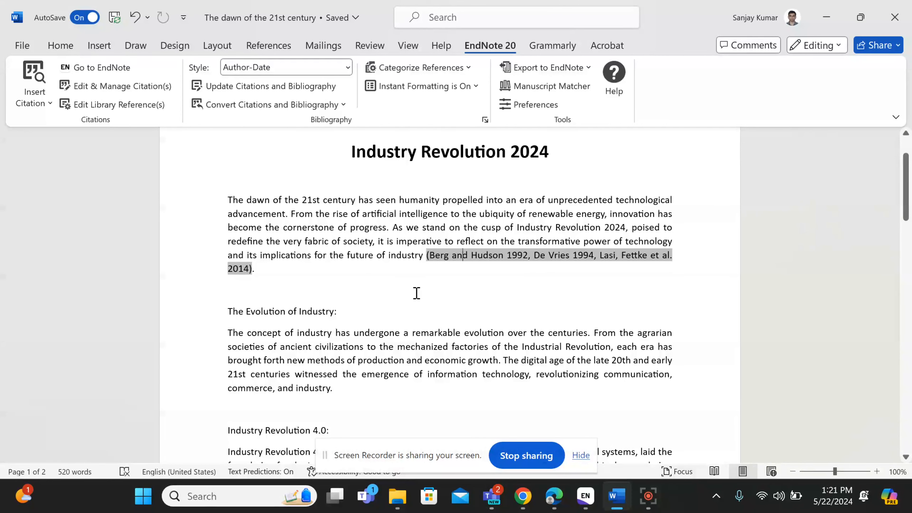
{"action": "left_click", "coordinate": [347, 68]}
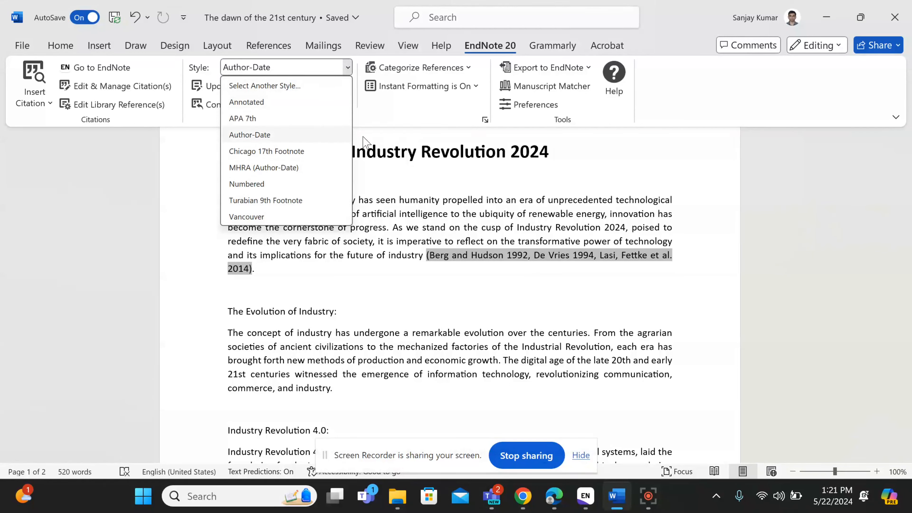
{"action": "left_click", "coordinate": [248, 184]}
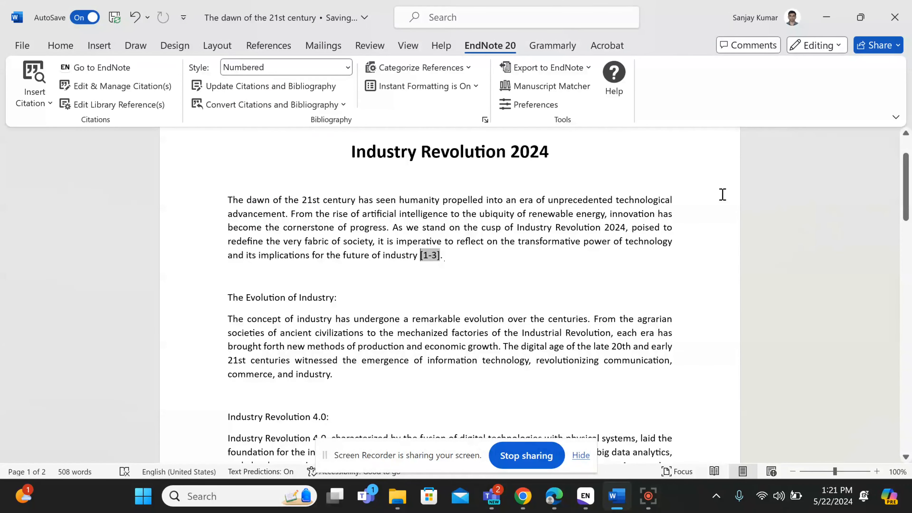
{"action": "left_click_drag", "start_coordinate": [906, 208], "coordinate": [906, 382]}
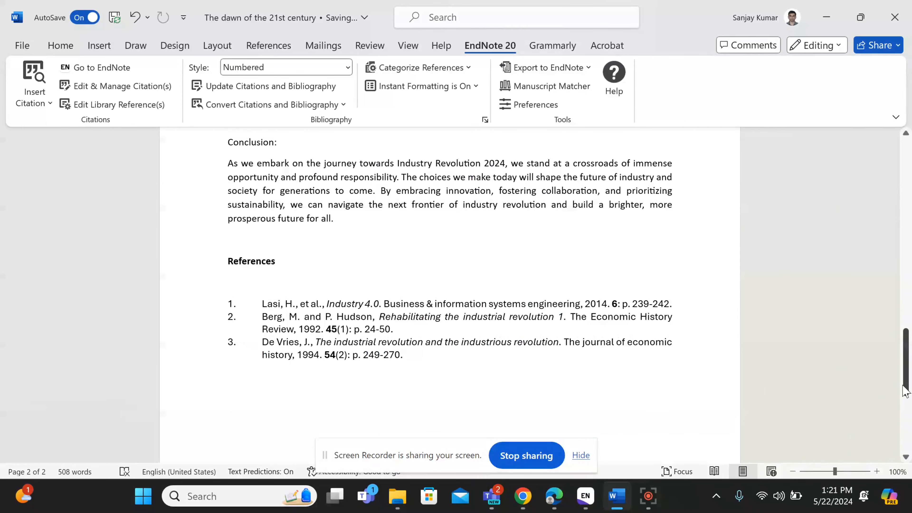
{"action": "left_click_drag", "start_coordinate": [906, 389], "coordinate": [906, 147]}
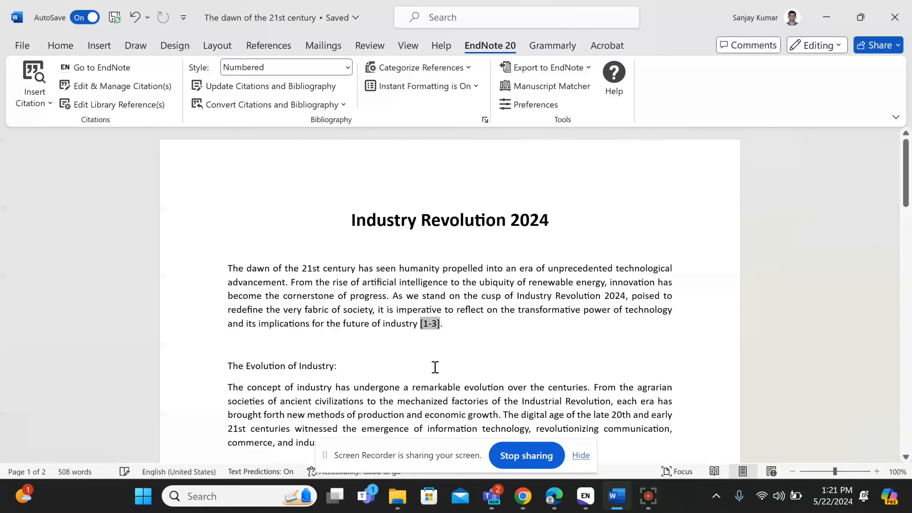
{"action": "mouse_move", "coordinate": [585, 498]}
{"action": "left_click", "coordinate": [545, 452]}
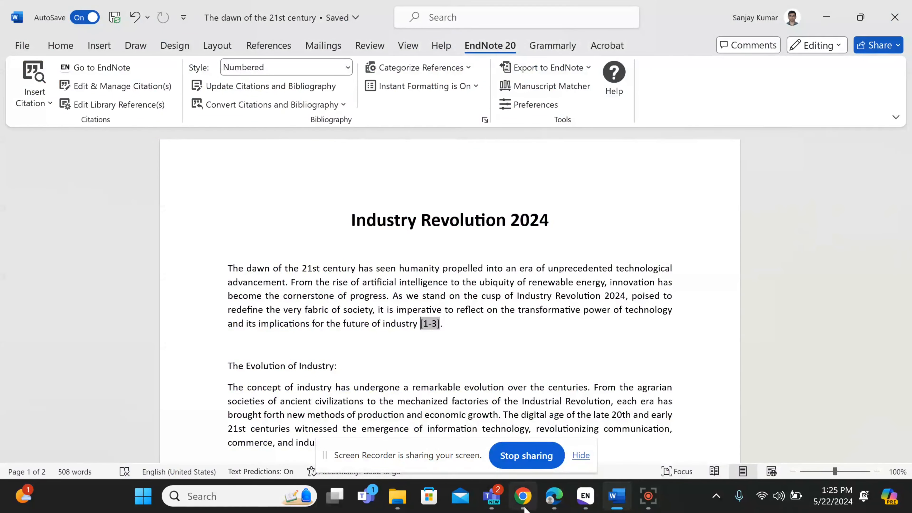
Switch to the browser to view the Computers in Industry journal page on ScienceDirect, and return to EndNote.
{"action": "left_click", "coordinate": [546, 506]}
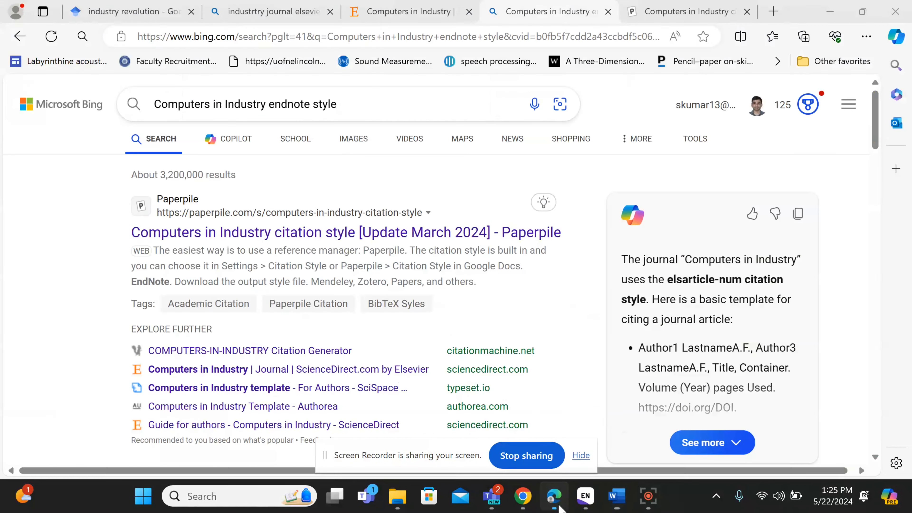
{"action": "left_click", "coordinate": [408, 12]}
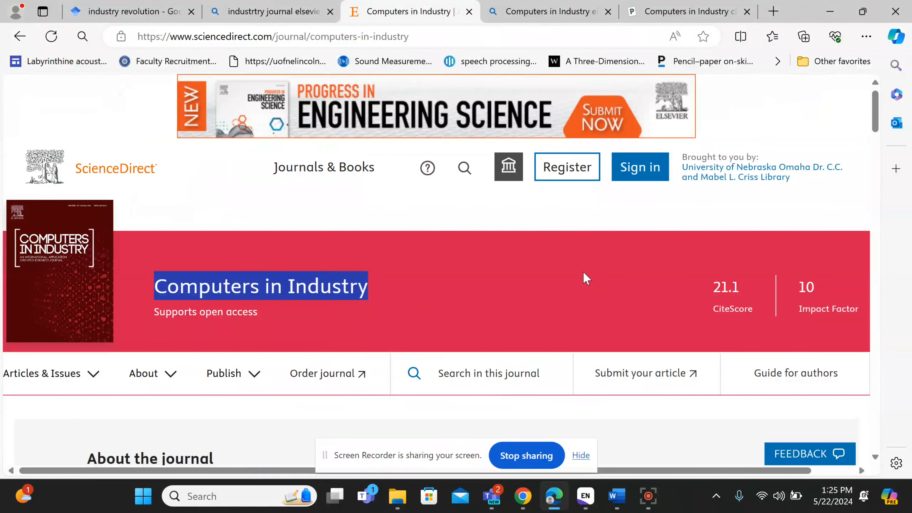
{"action": "left_click", "coordinate": [588, 501]}
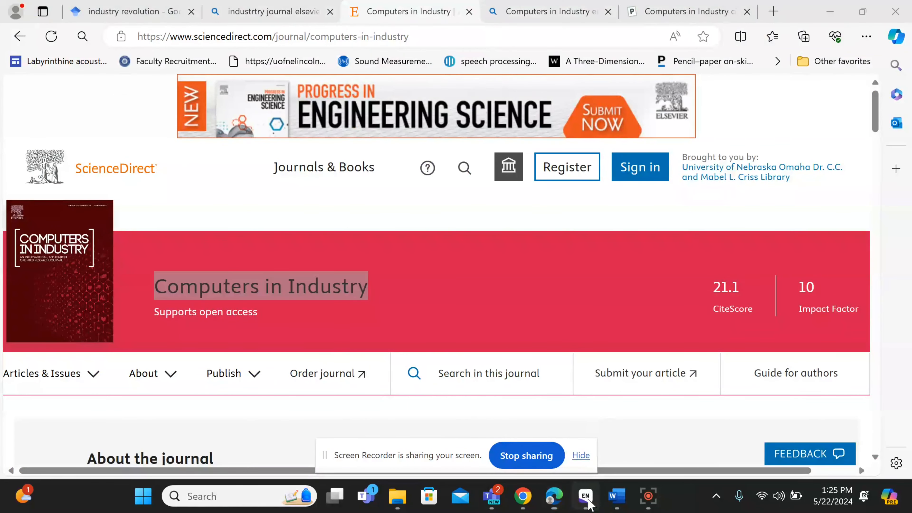
Open EndNote's output style manager and maximize its window.
{"action": "left_click", "coordinate": [189, 30]}
{"action": "mouse_move", "coordinate": [217, 70]}
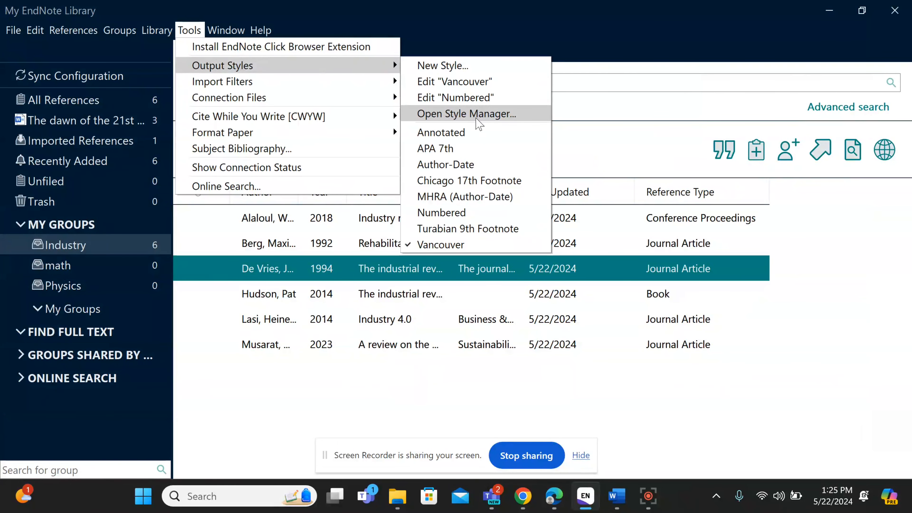
{"action": "left_click", "coordinate": [478, 124]}
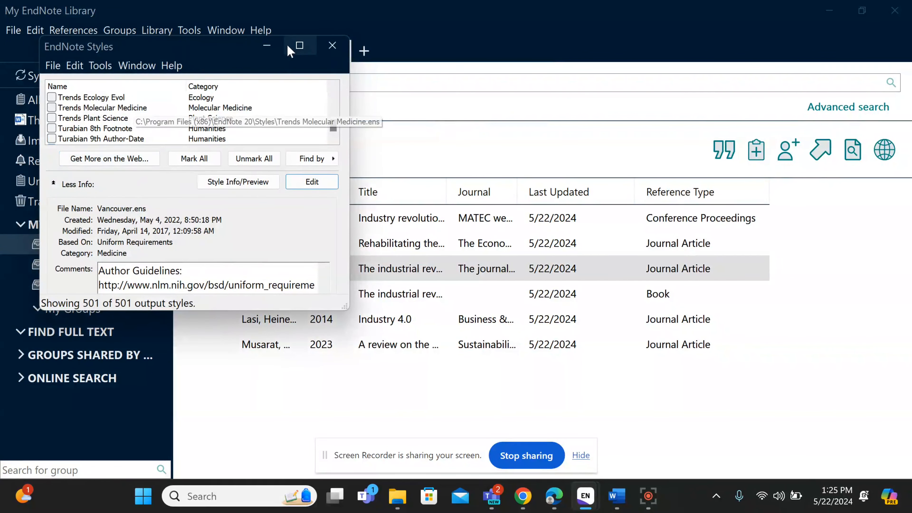
{"action": "left_click", "coordinate": [299, 47]}
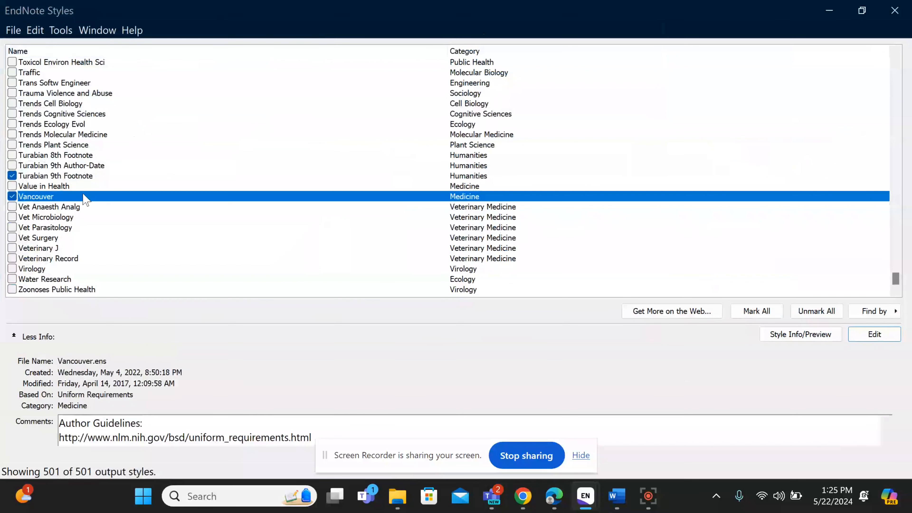
Find the Computers in Industry style in the list of output styles and mark it.
{"action": "scroll", "coordinate": [83, 277], "scroll_direction": "up", "scroll_amount": 2}
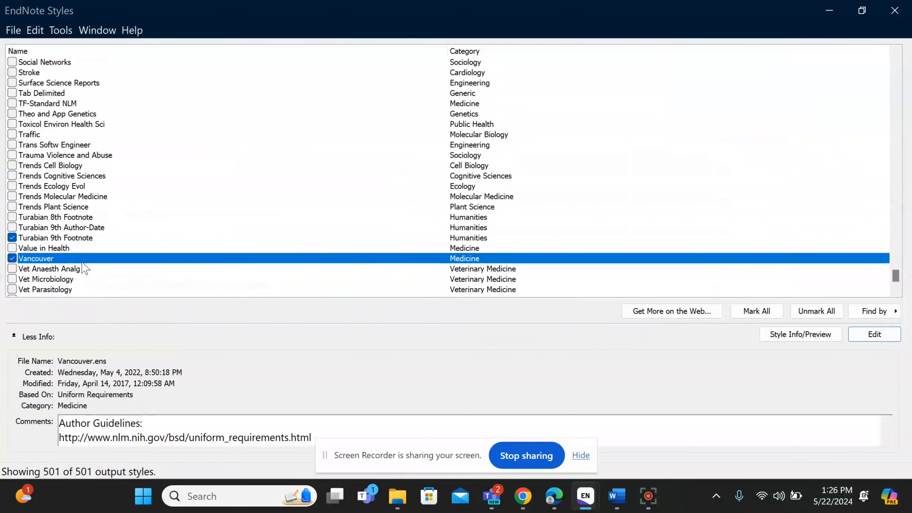
{"action": "scroll", "coordinate": [83, 269], "scroll_direction": "down", "scroll_amount": 1}
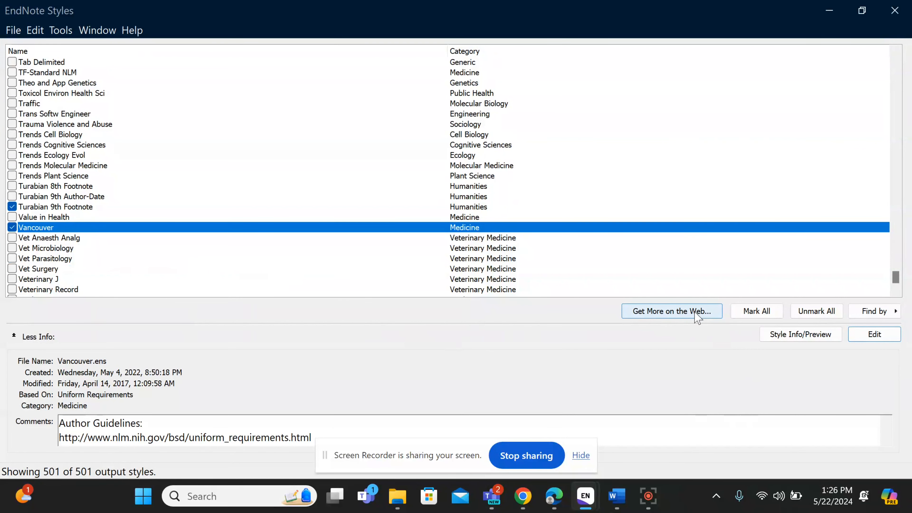
{"action": "scroll", "coordinate": [115, 197], "scroll_direction": "down", "scroll_amount": 1}
{"action": "scroll", "coordinate": [122, 204], "scroll_direction": "up", "scroll_amount": 5}
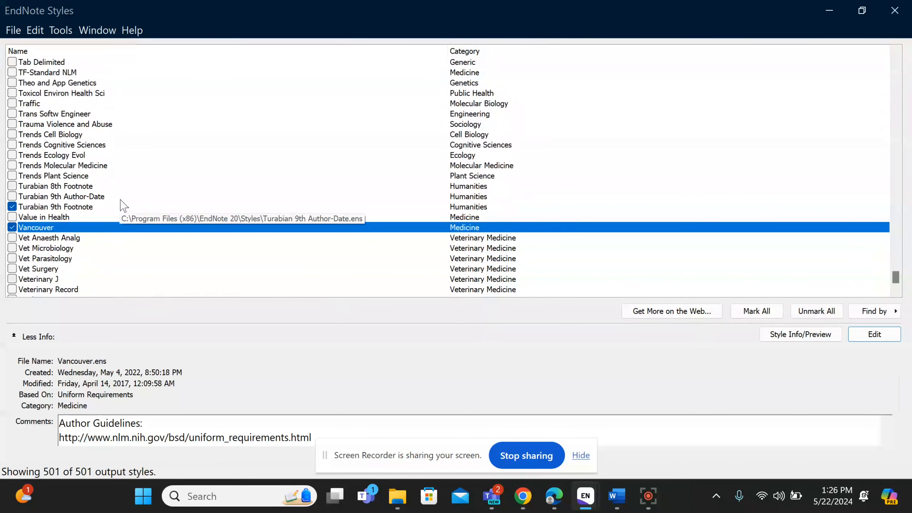
{"action": "mouse_move", "coordinate": [896, 273]}
{"action": "left_mouse_down"}
{"action": "mouse_move", "coordinate": [894, 197]}
{"action": "mouse_move", "coordinate": [882, 165]}
{"action": "left_mouse_up"}
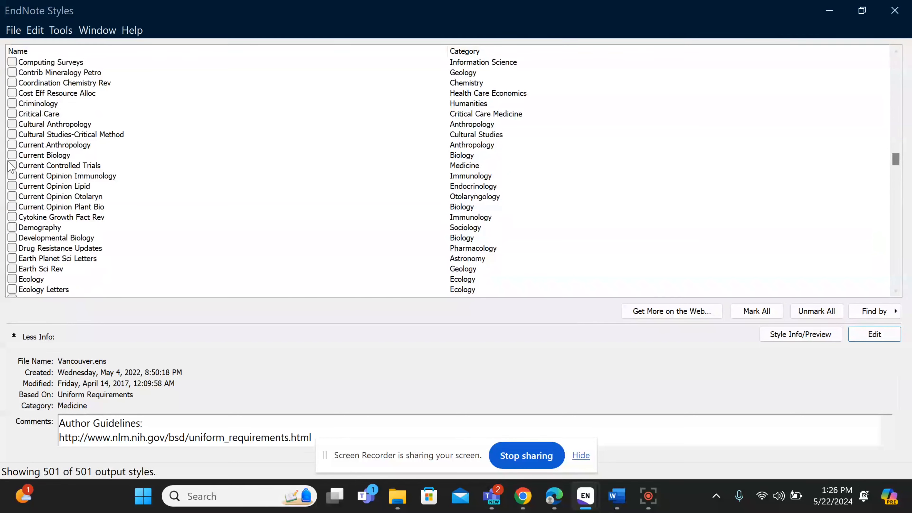
{"action": "scroll", "coordinate": [59, 169], "scroll_direction": "down", "scroll_amount": 3}
{"action": "scroll", "coordinate": [64, 248], "scroll_direction": "down", "scroll_amount": 1}
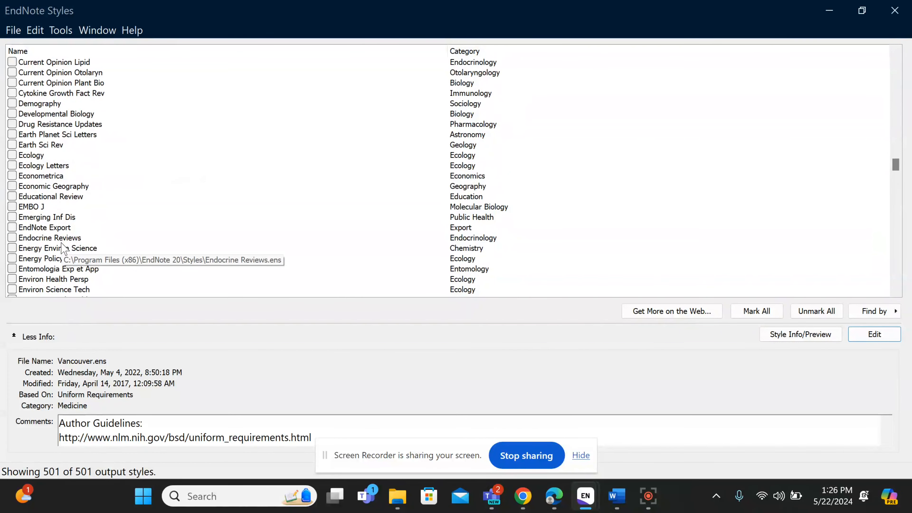
{"action": "scroll", "coordinate": [63, 247], "scroll_direction": "up", "scroll_amount": 5}
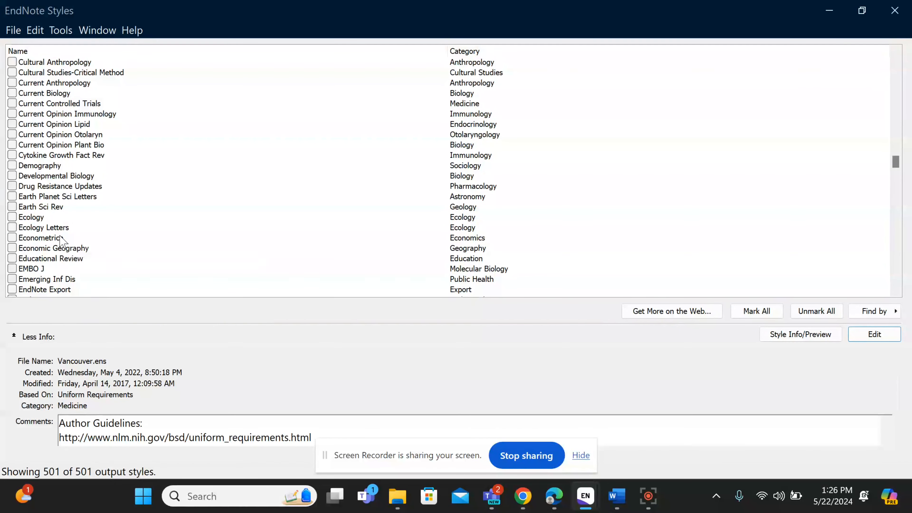
{"action": "scroll", "coordinate": [61, 241], "scroll_direction": "up", "scroll_amount": 3}
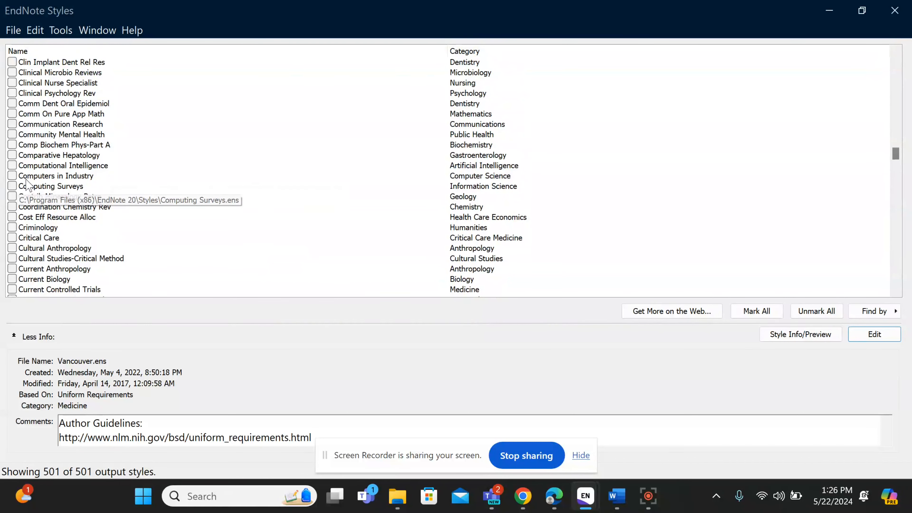
{"action": "left_click", "coordinate": [12, 178]}
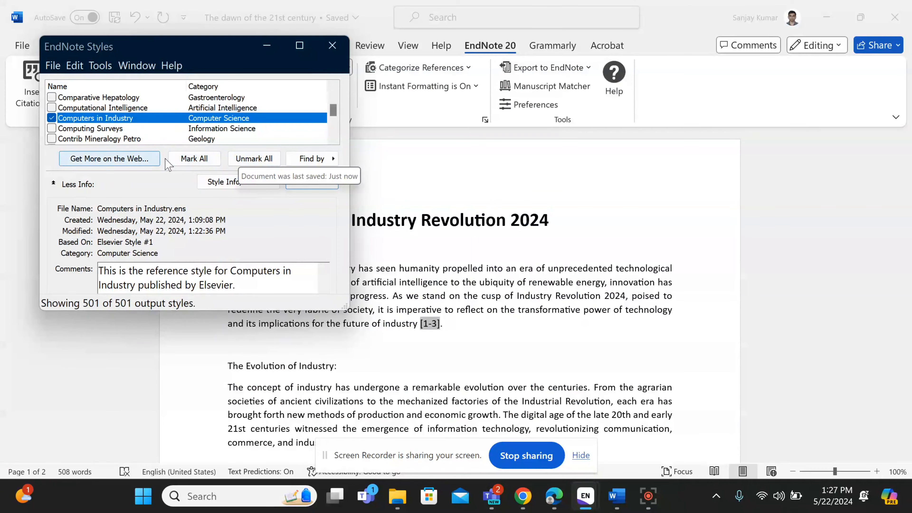
Clear the marks from all output styles, leave only Computers in Industry marked, and close the style manager.
{"action": "left_click", "coordinate": [194, 158]}
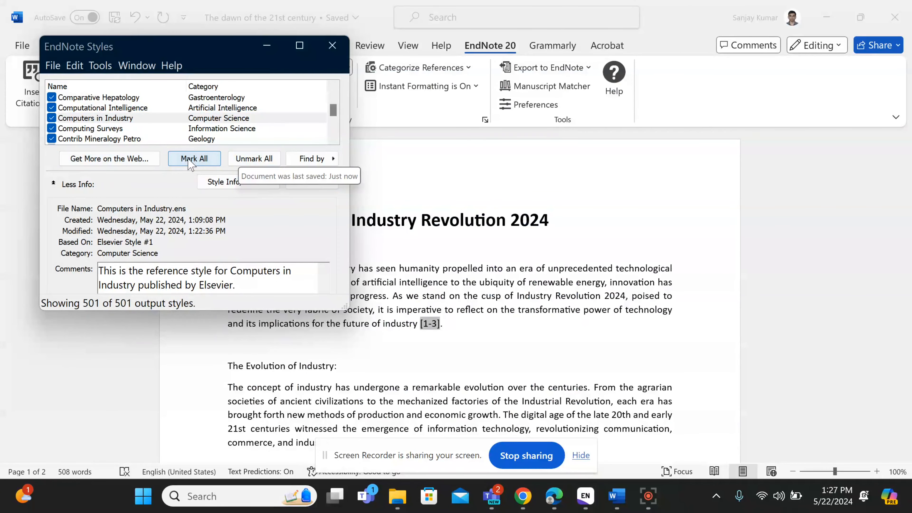
{"action": "left_click", "coordinate": [247, 159]}
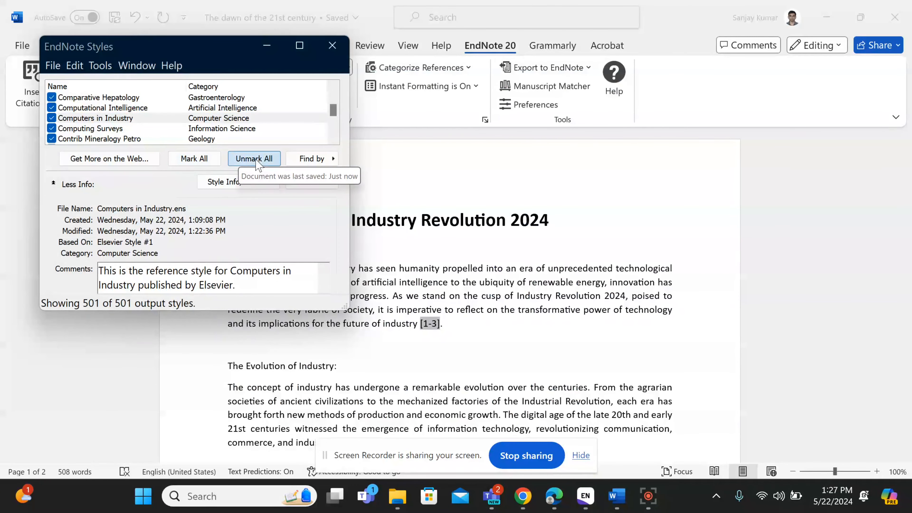
{"action": "left_click", "coordinate": [52, 118]}
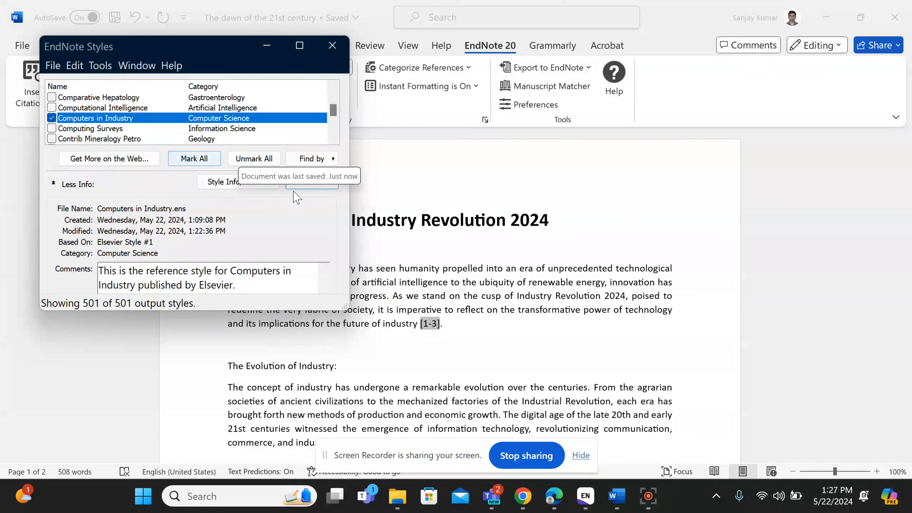
{"action": "left_click", "coordinate": [137, 66]}
{"action": "left_click", "coordinate": [160, 152]}
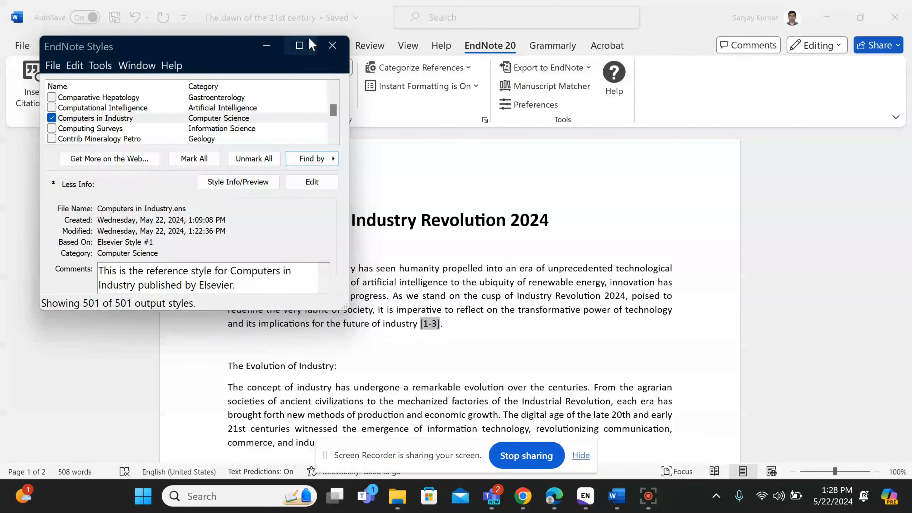
{"action": "left_click", "coordinate": [332, 46]}
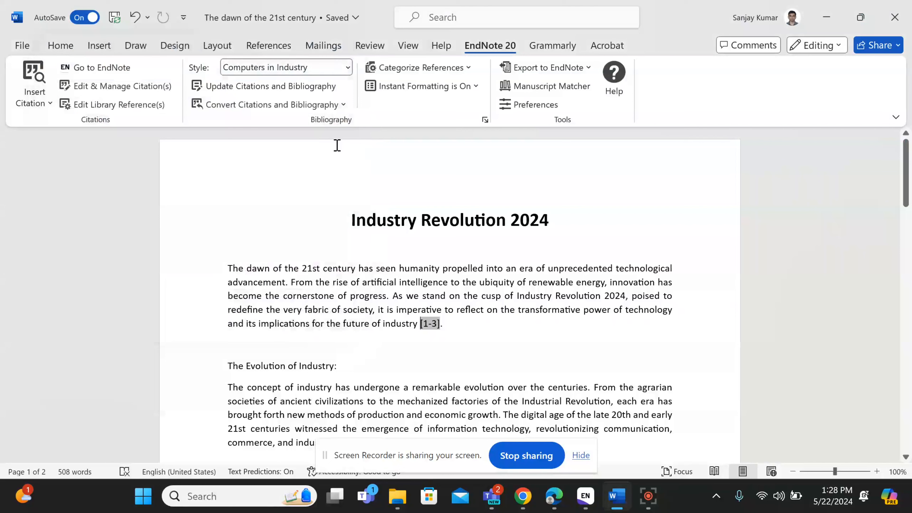
Check the Computers in Industry style setting in the Word document and review the bibliography and the first paragraph's citation.
{"action": "left_click", "coordinate": [297, 69]}
{"action": "left_click", "coordinate": [297, 69]}
{"action": "scroll", "coordinate": [476, 348], "scroll_direction": "down", "scroll_amount": 2}
{"action": "scroll", "coordinate": [467, 332], "scroll_direction": "up", "scroll_amount": 2}
{"action": "scroll", "coordinate": [431, 351], "scroll_direction": "down", "scroll_amount": 4}
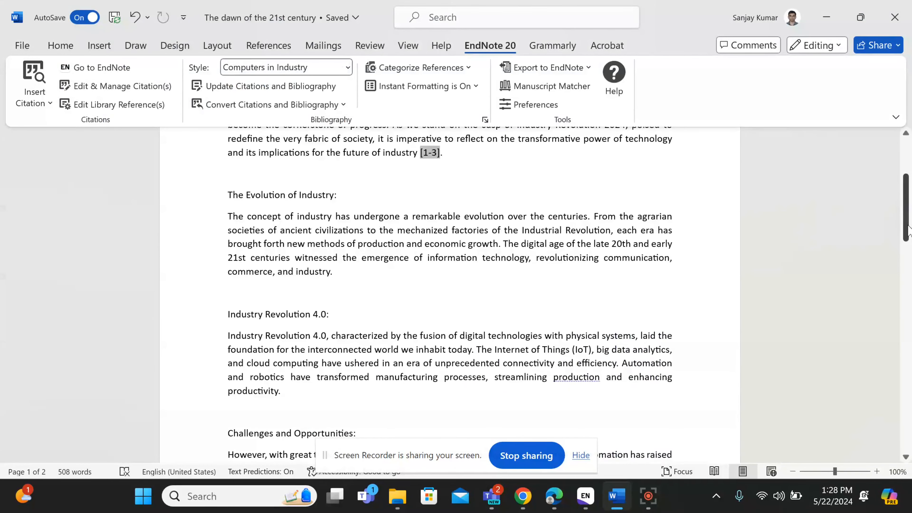
{"action": "left_click_drag", "start_coordinate": [908, 230], "coordinate": [903, 386]}
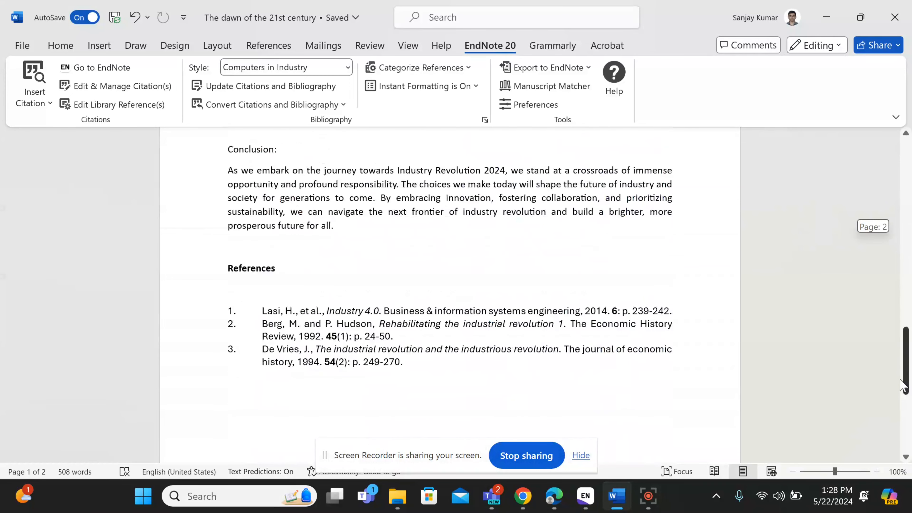
{"action": "left_click_drag", "start_coordinate": [902, 386], "coordinate": [885, 191]}
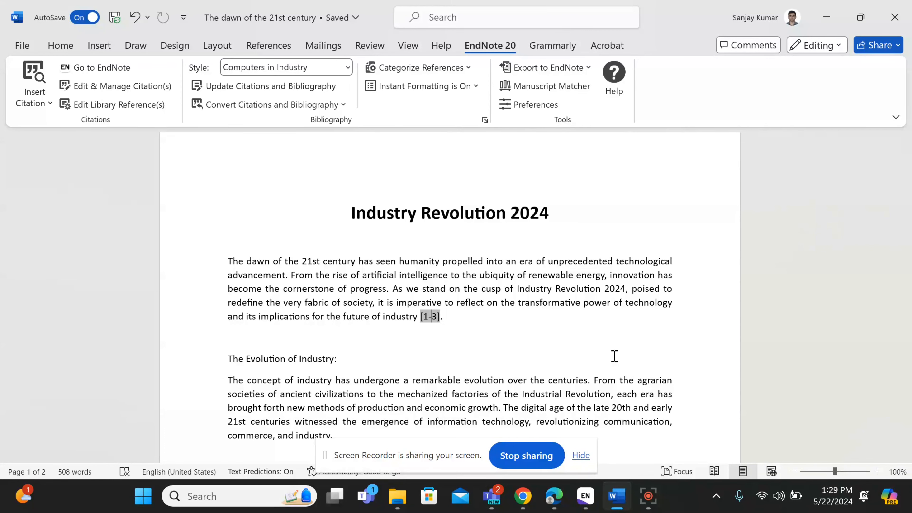
View the editable fields of the 1994 "The industrial revolution and the industrious revolution" reference in EndNote and return to Word.
{"action": "left_click", "coordinate": [590, 506]}
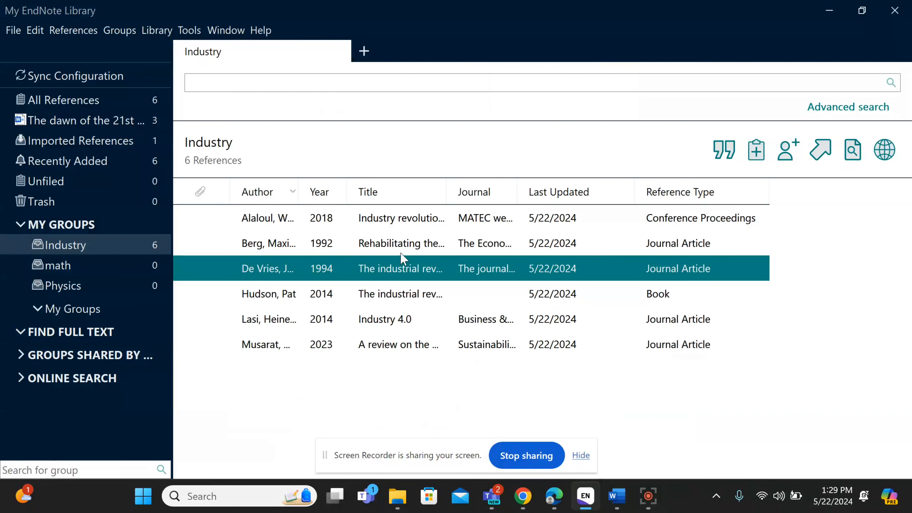
{"action": "left_click", "coordinate": [370, 273]}
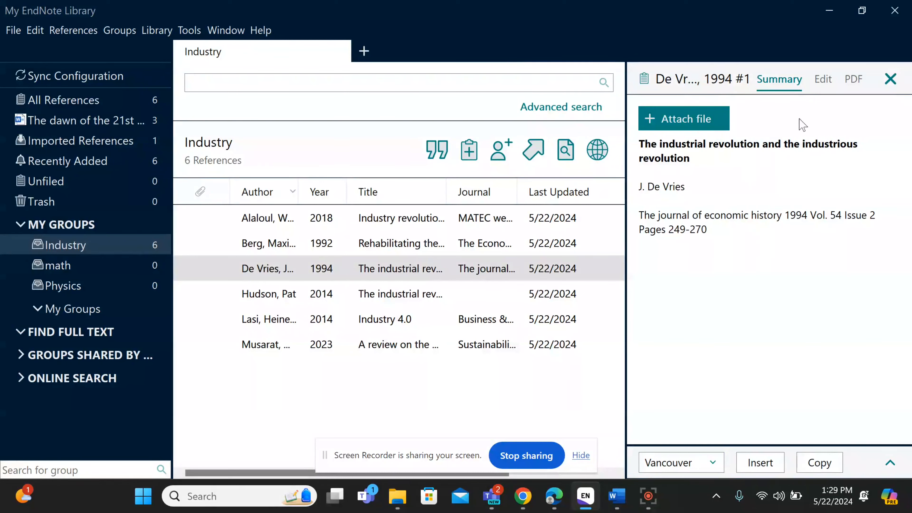
{"action": "left_click", "coordinate": [820, 86]}
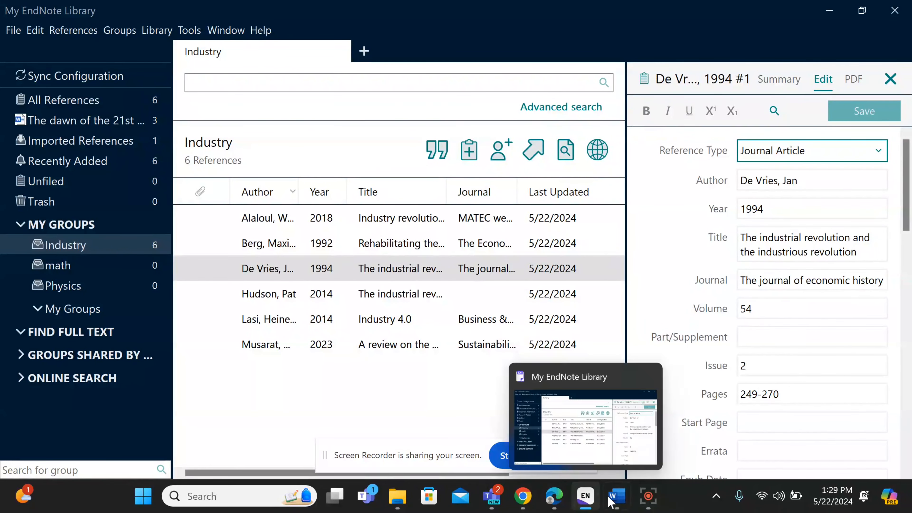
{"action": "left_click", "coordinate": [615, 503]}
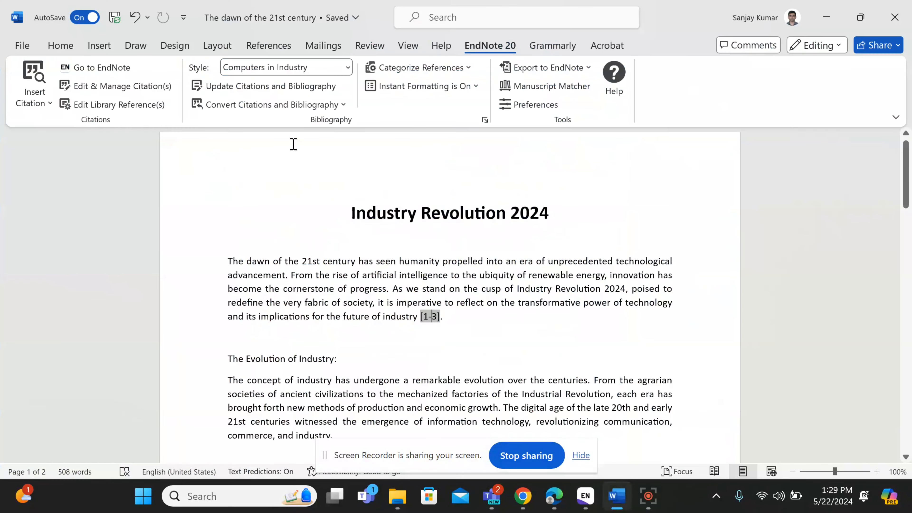